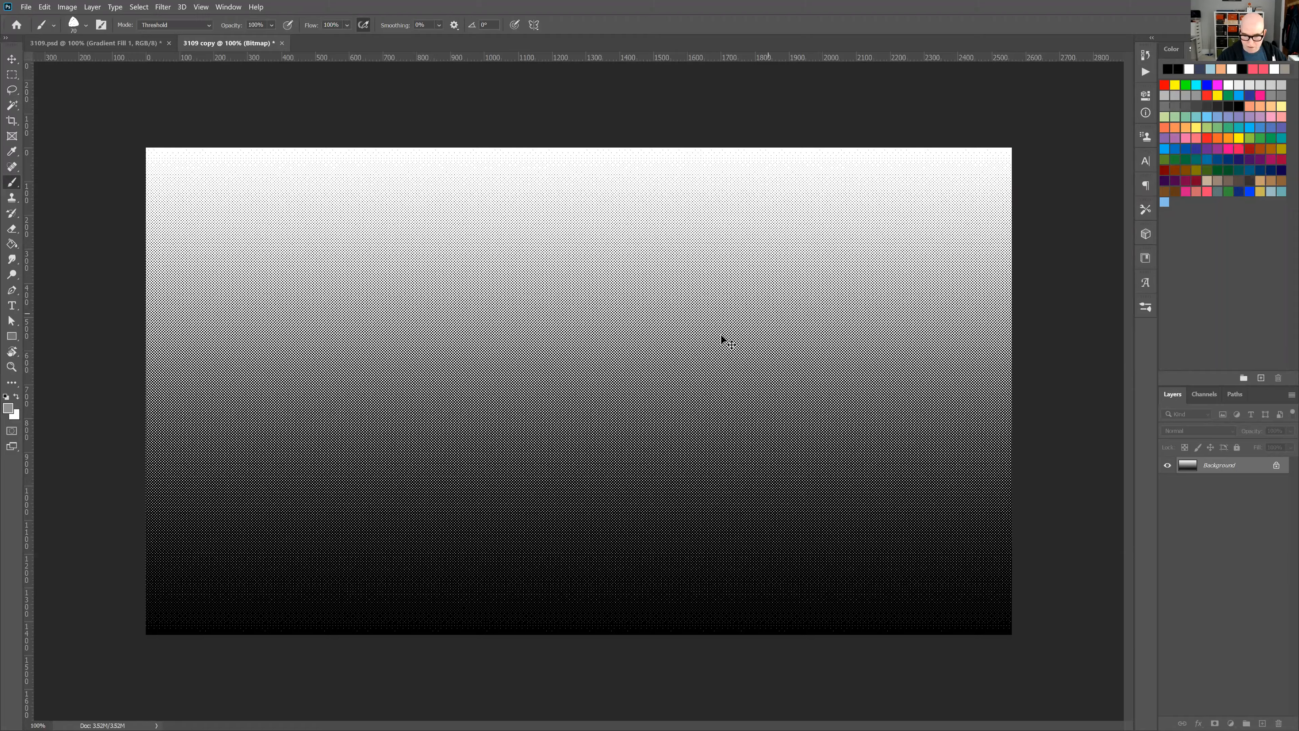
Examine the pixel structure of the fine halftone dots in the middle of the bitmap gradient at high magnification.
key(ctrl+plus)
key(ctrl+plus)
key(ctrl+plus)
key(ctrl+plus)
key(ctrl+plus)
key(ctrl+plus)
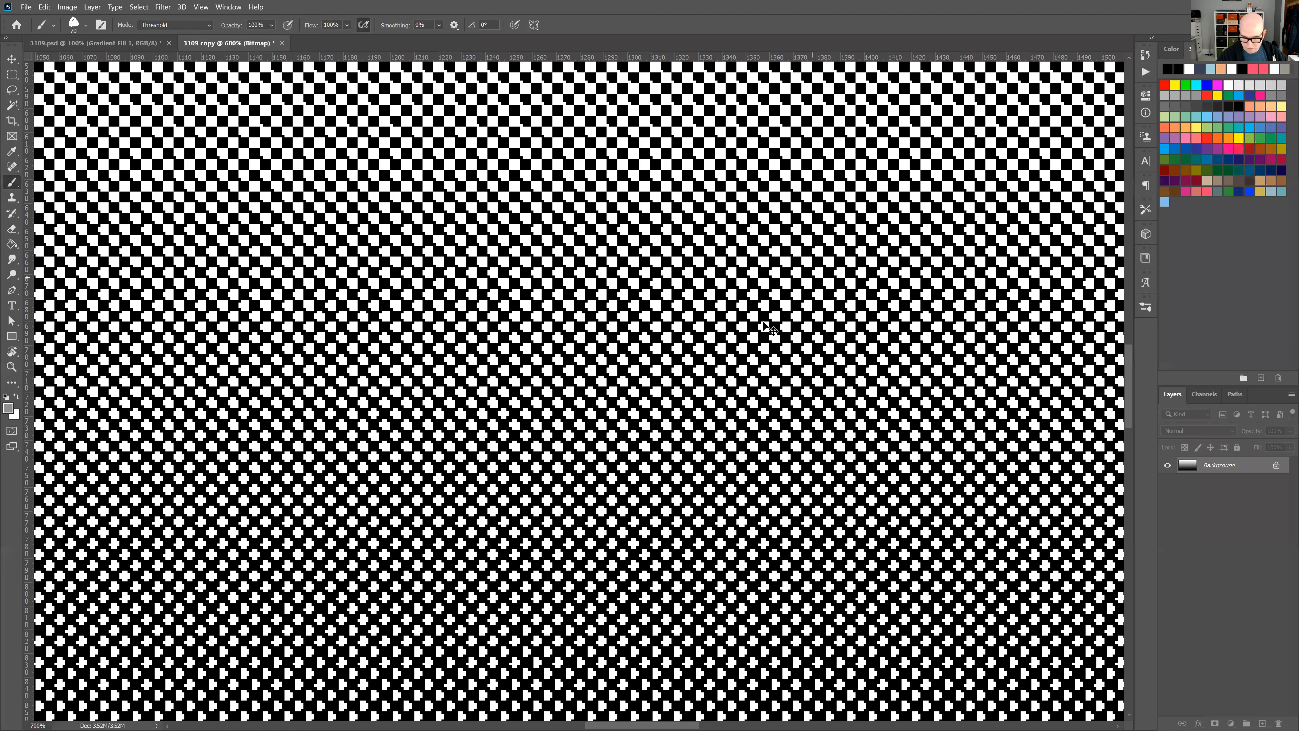
key(ctrl+plus)
key(ctrl+plus)
key(ctrl+plus)
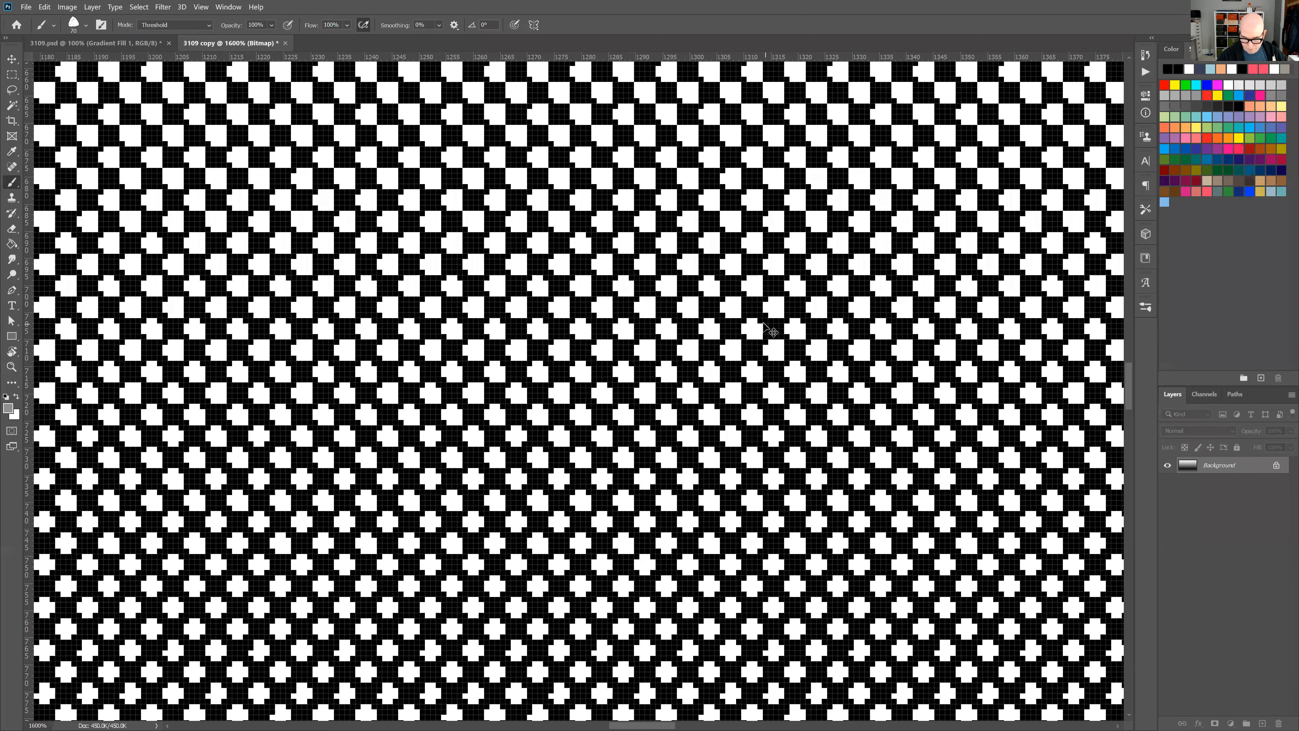
key(ctrl+minus)
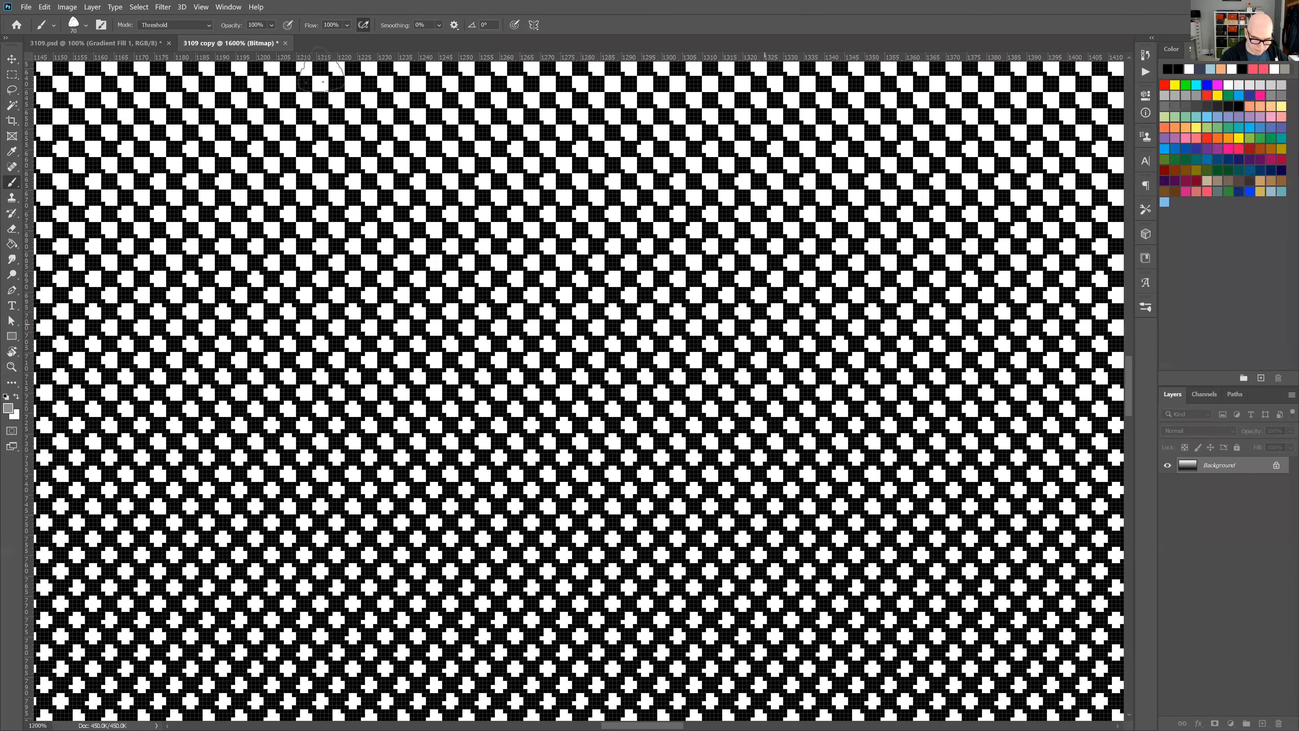
key(ctrl+minus)
key(ctrl+minus)
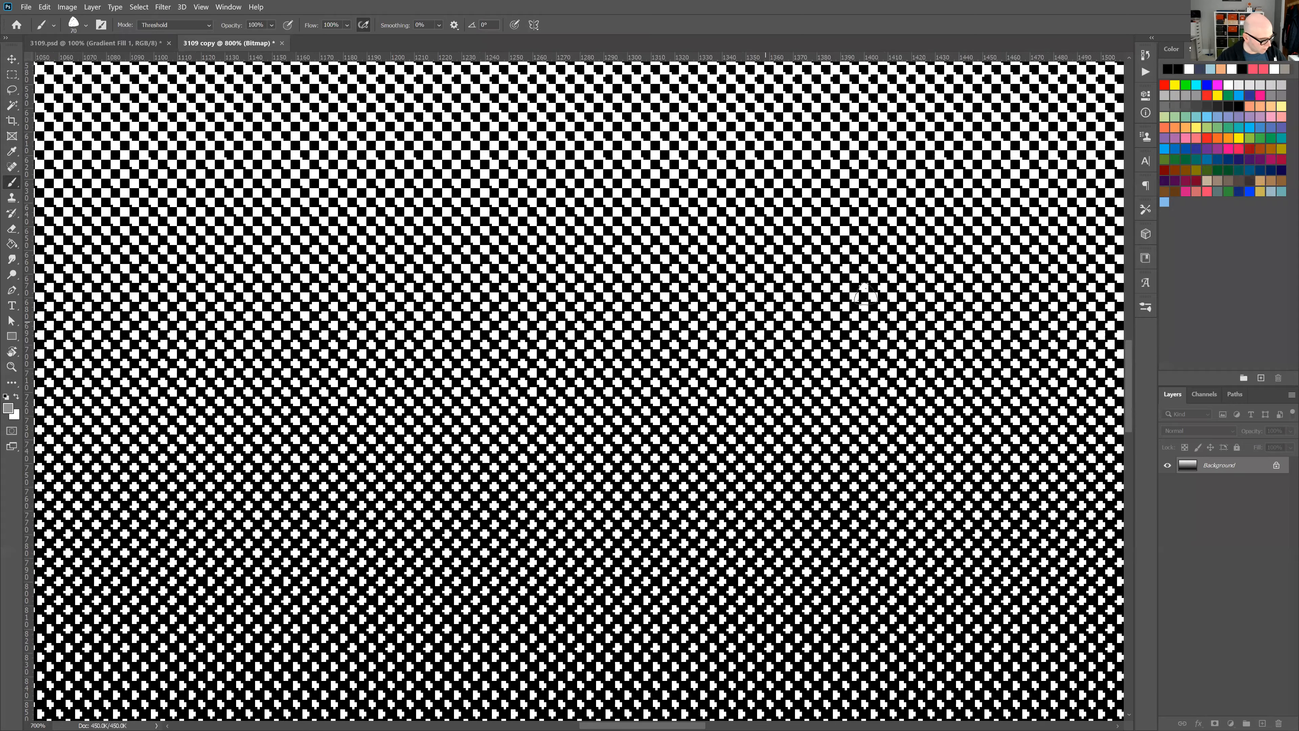
key(ctrl+minus)
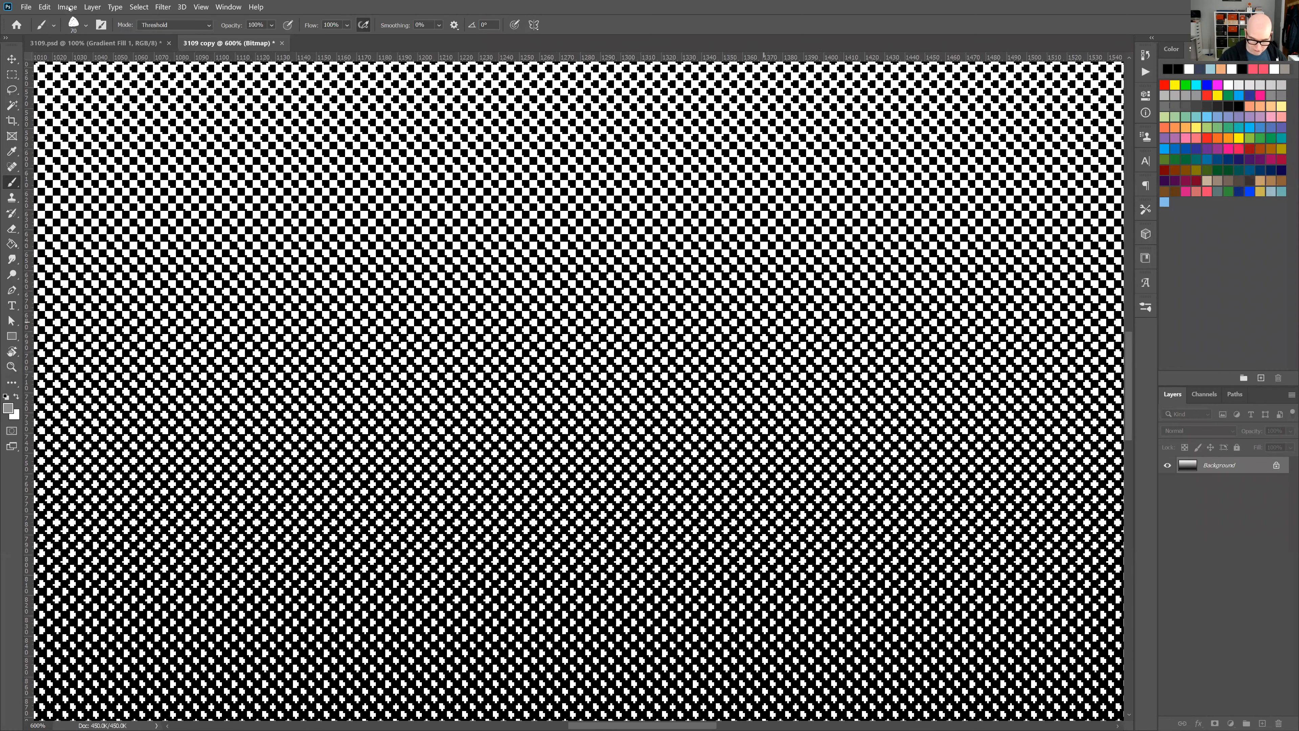
Undo the bitmap conversion and convert the gradient to Bitmap again with a round halftone screen of 28 lines/inch at 45 degrees.
key(ctrl+1)
key(ctrl+z)
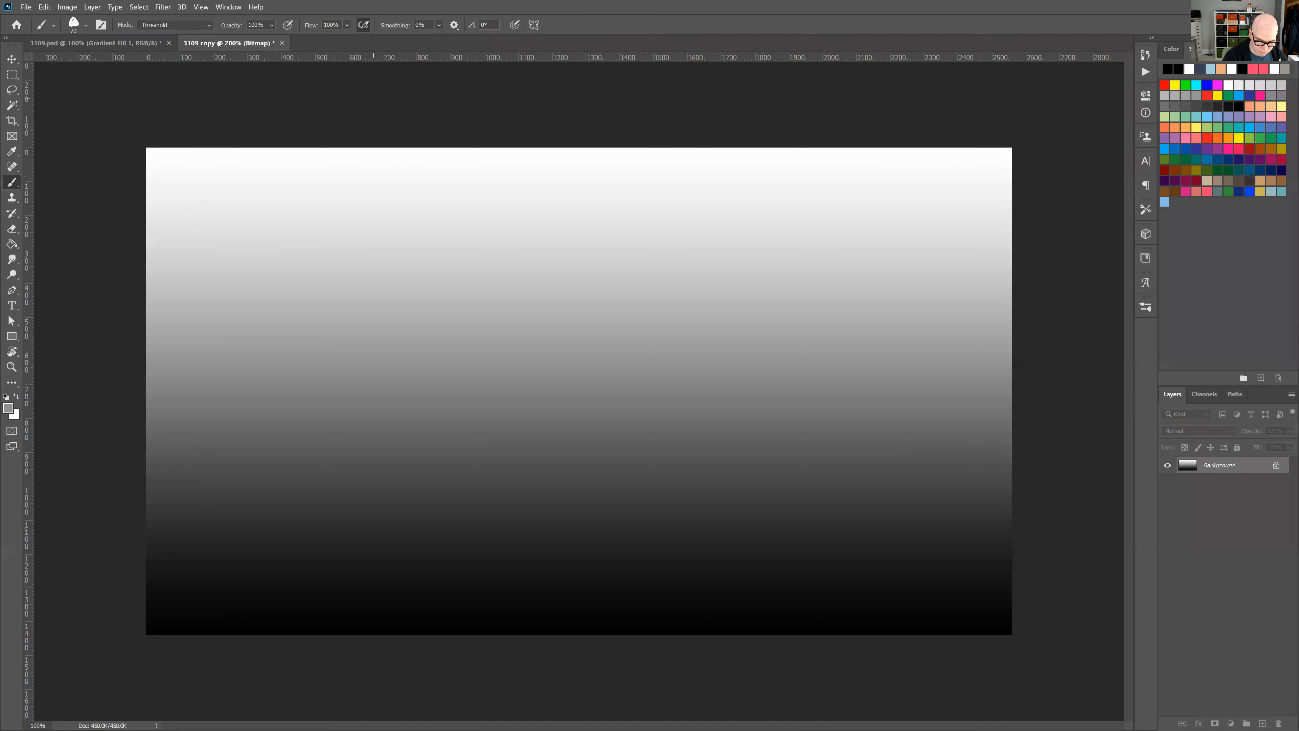
key(alt+l)
key(Left)
key(Right)
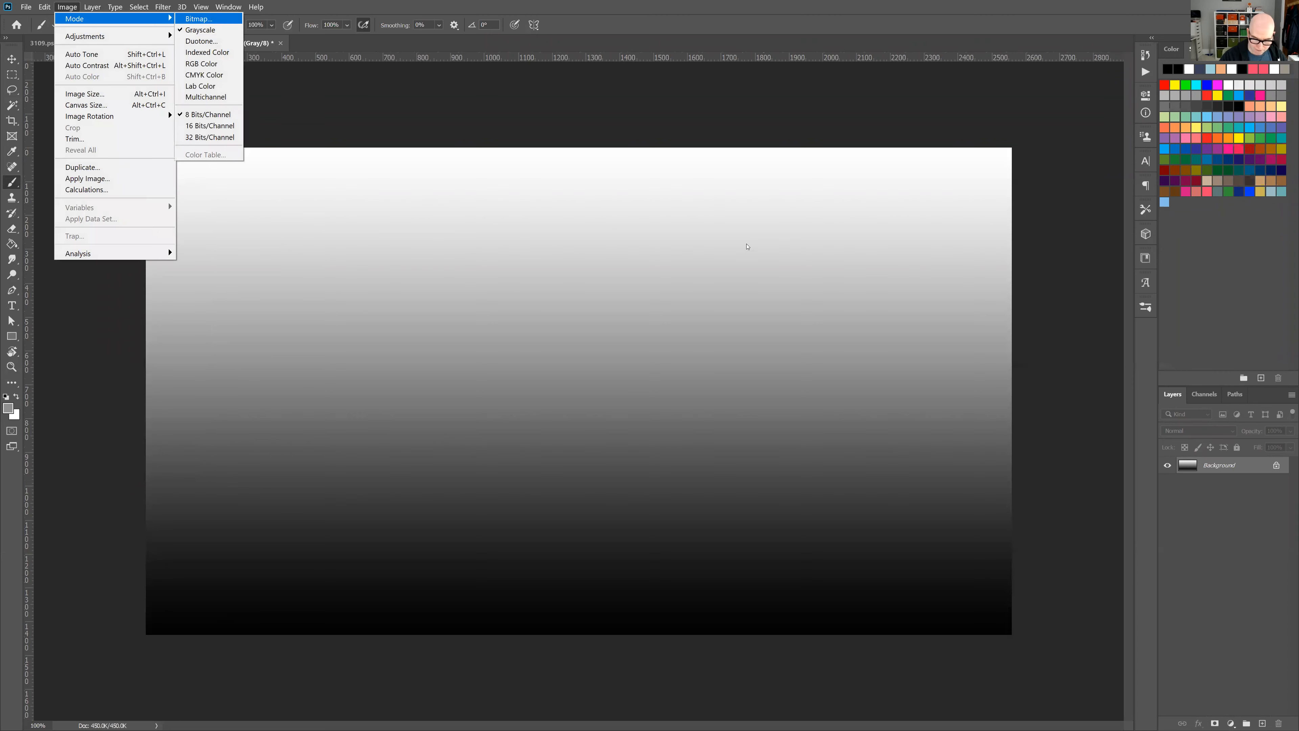
key(Down)
key(Down)
key(Up)
key(Up)
key(Return)
key(Return)
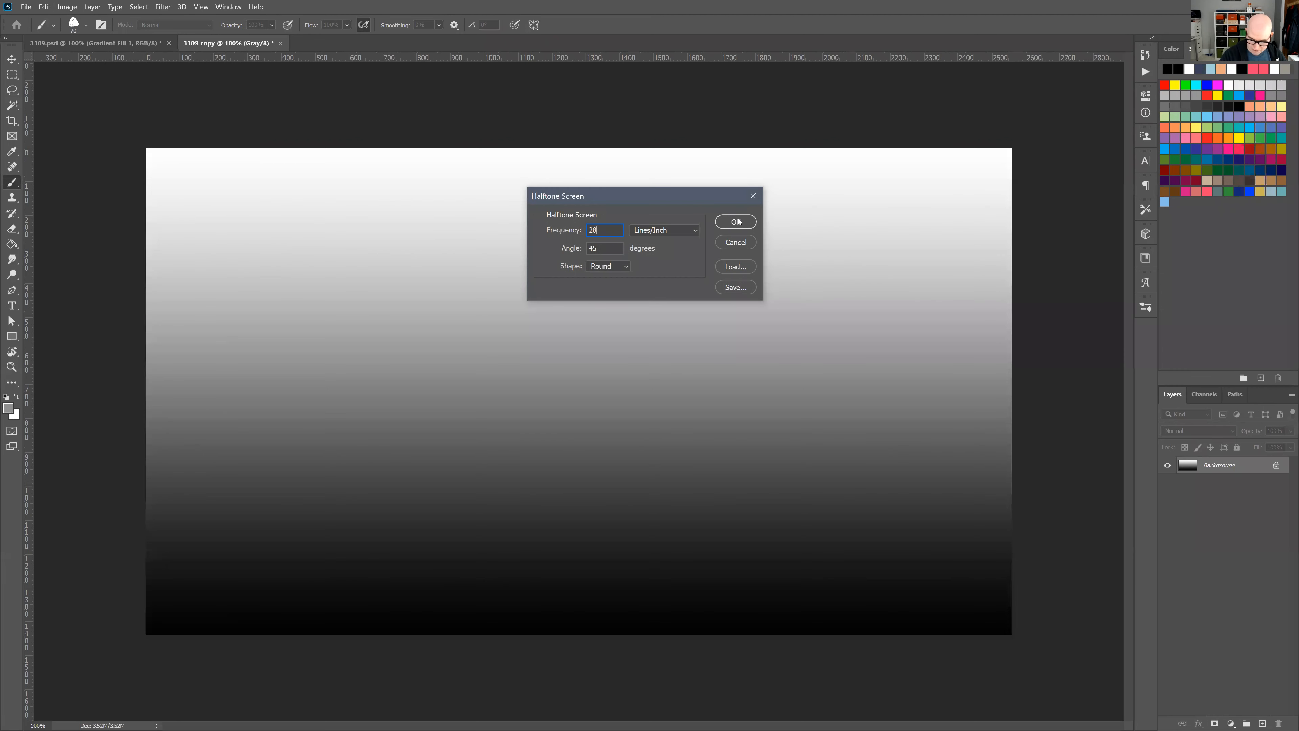
click(736, 222)
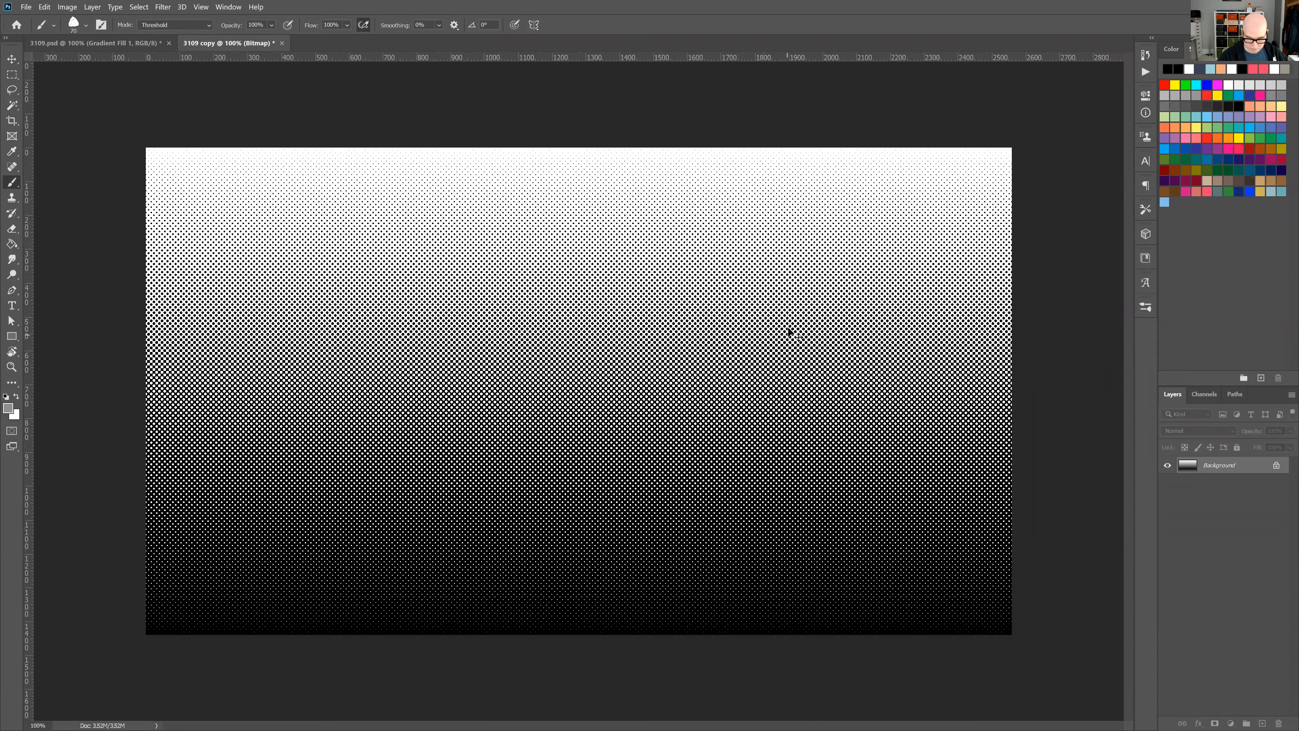
Inspect the shape of the coarser 28 lines/inch halftone dots up close and return to the 100% view.
key(ctrl+plus)
key(ctrl+plus)
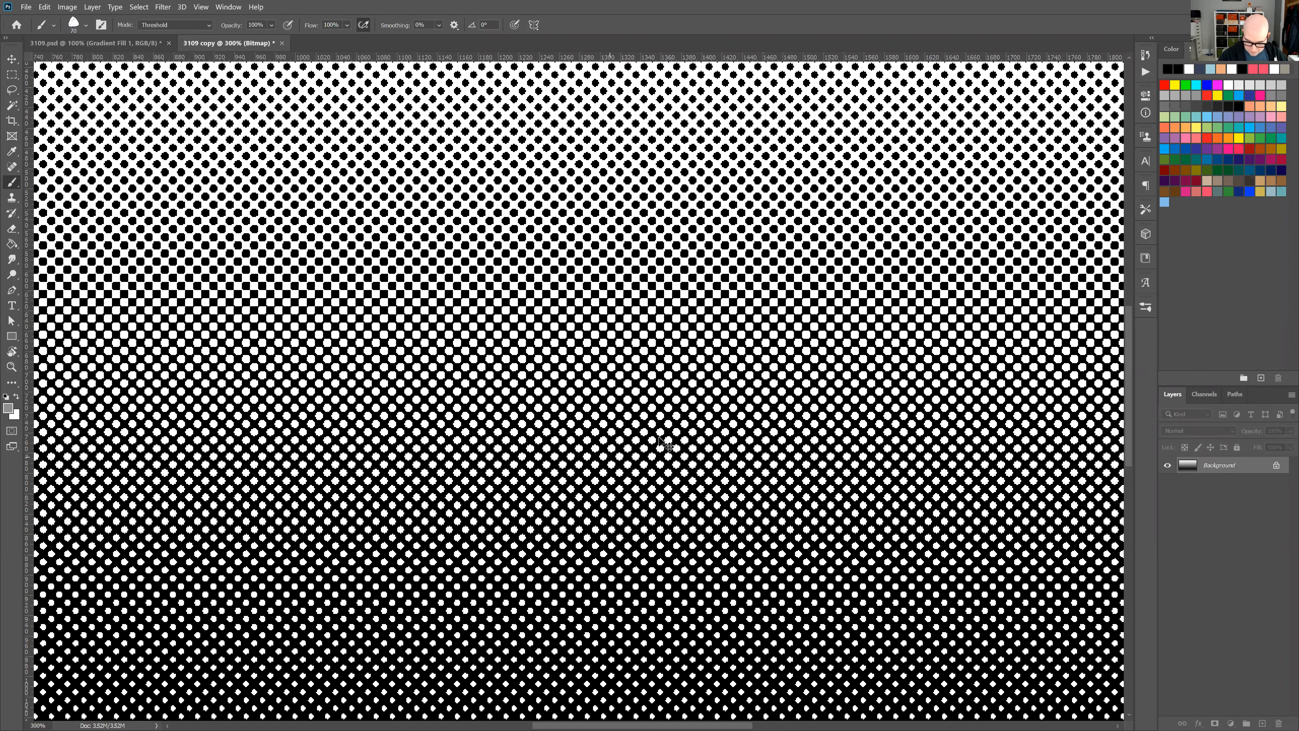
key(ctrl+plus)
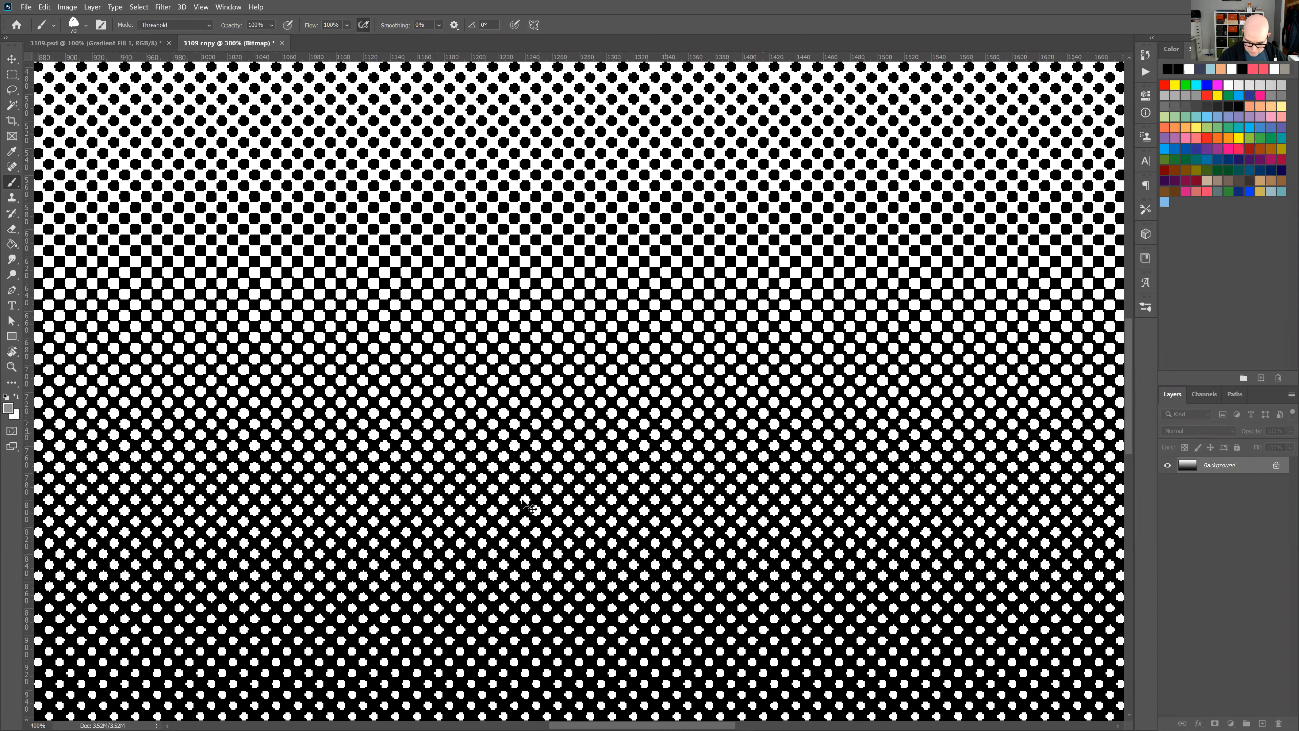
key(ctrl+plus)
key(ctrl+plus)
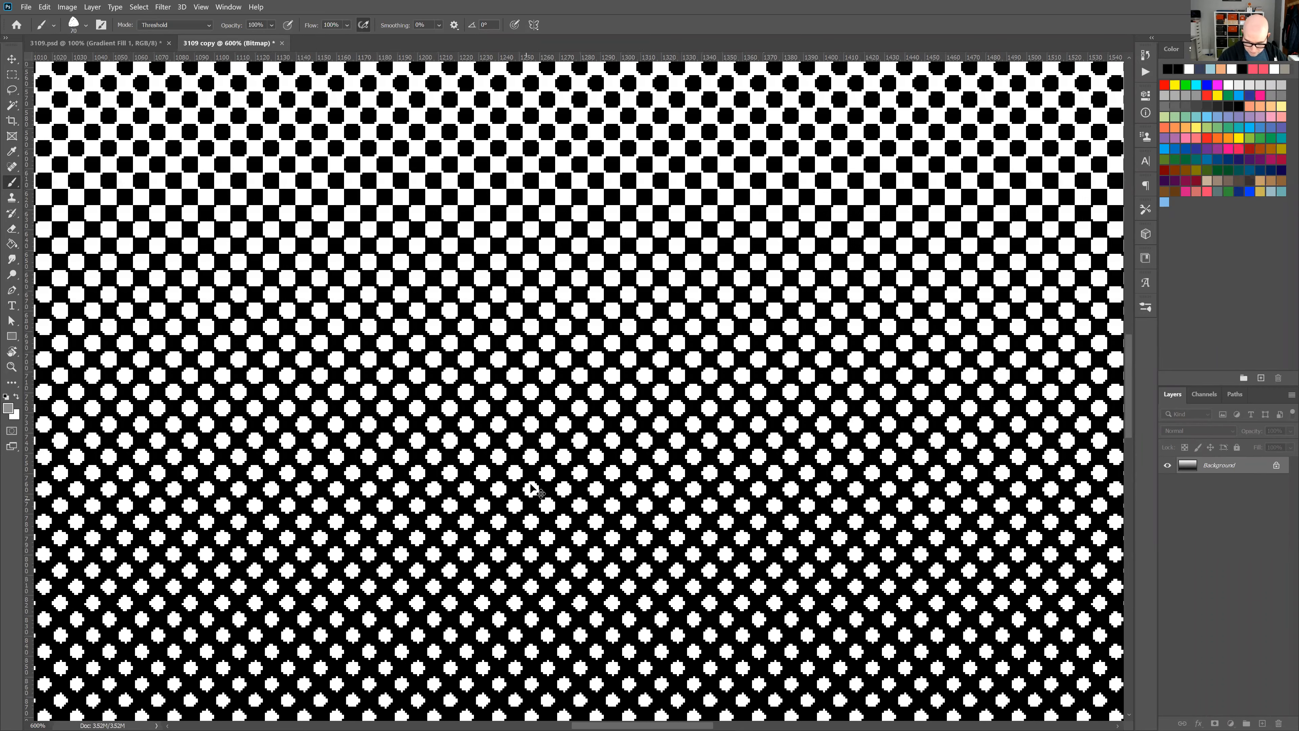
key(ctrl+plus)
key(ctrl+plus)
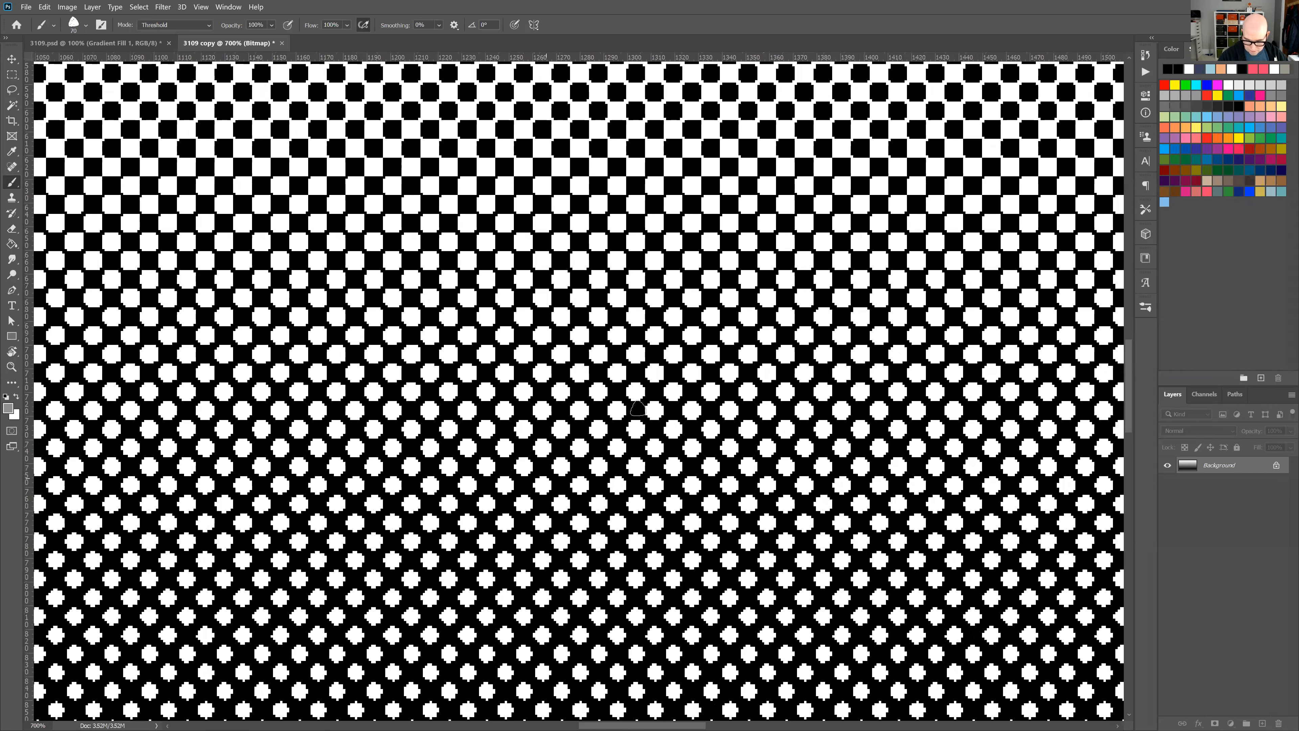
key(ctrl+minus)
key(ctrl+minus)
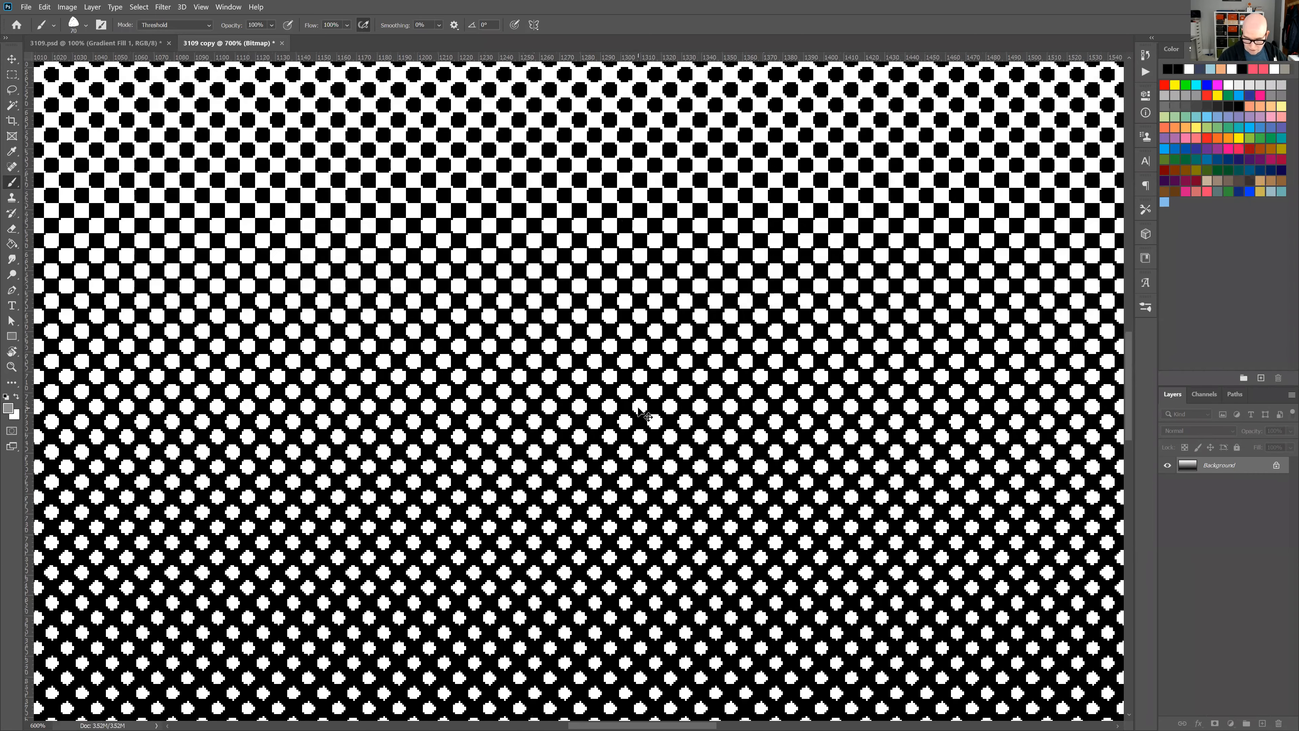
key(ctrl+minus)
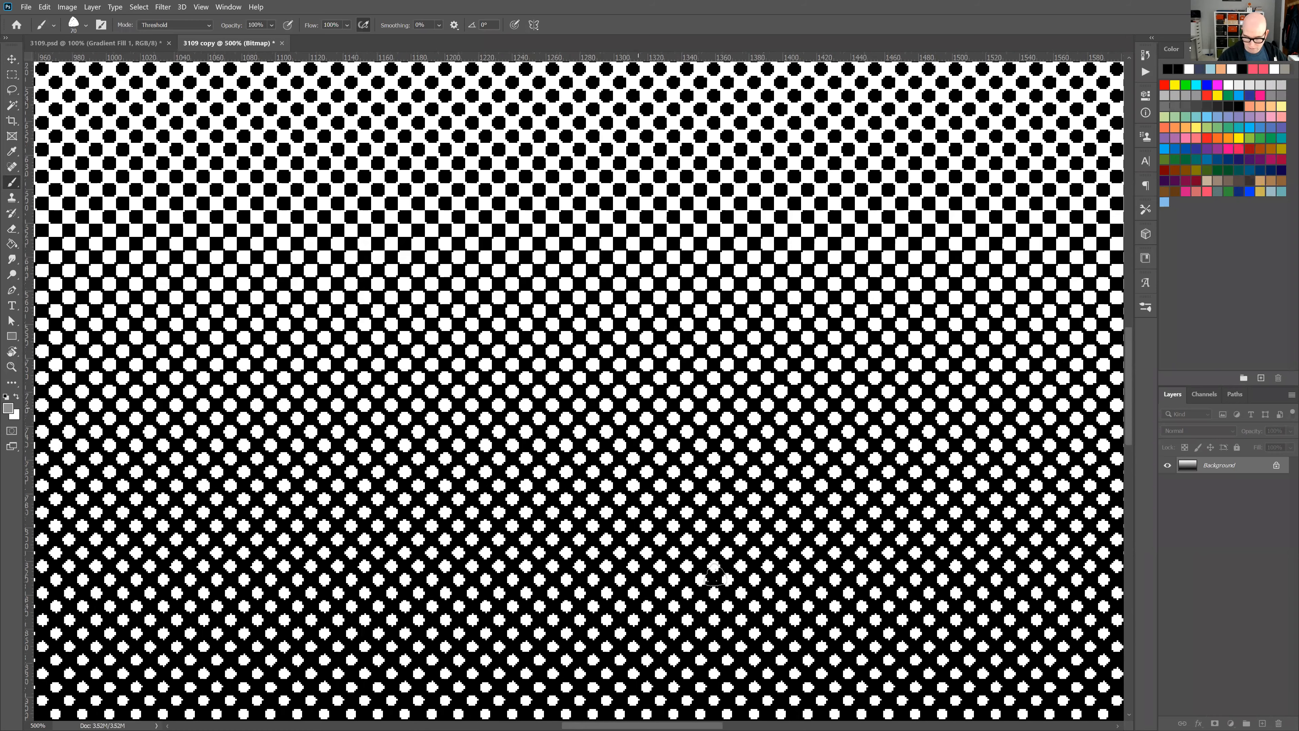
key(ctrl+1)
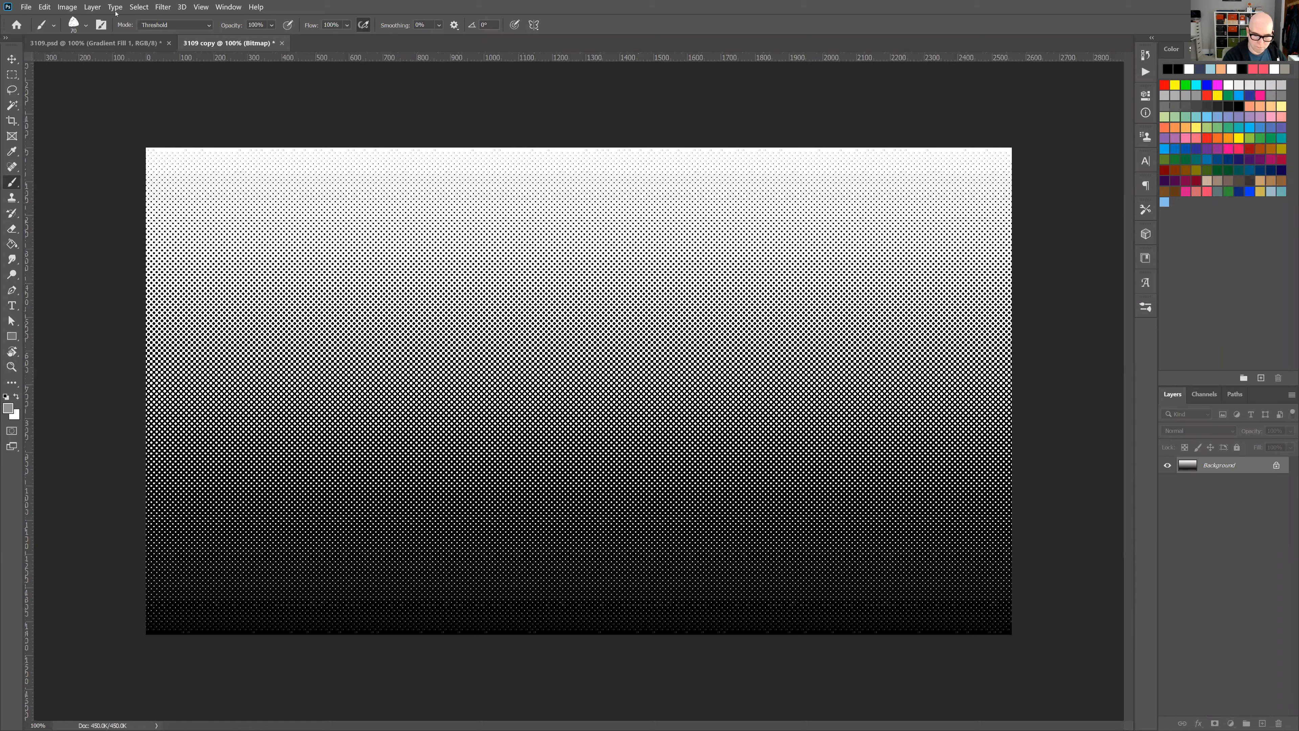
Convert the halftone bitmap to Grayscale with a size ratio of 1 and on to RGB Color.
click(73, 9)
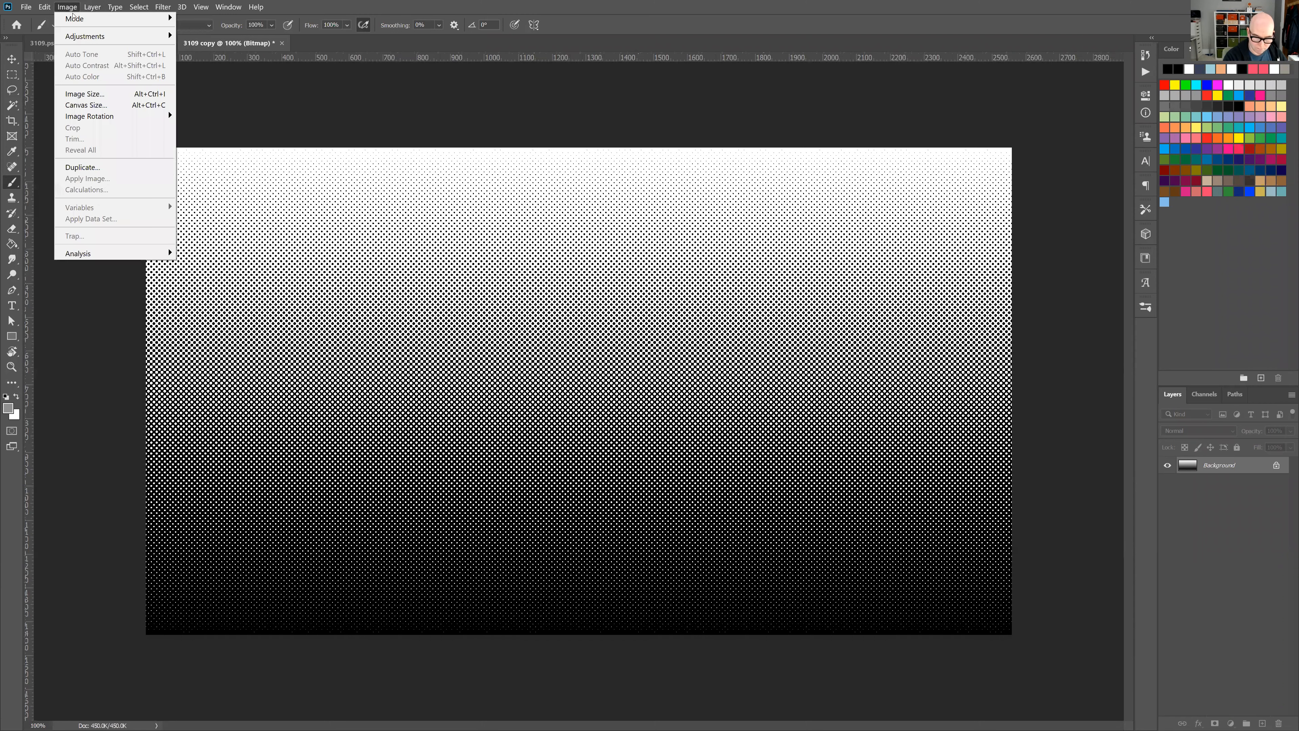
mouse_move(116, 22)
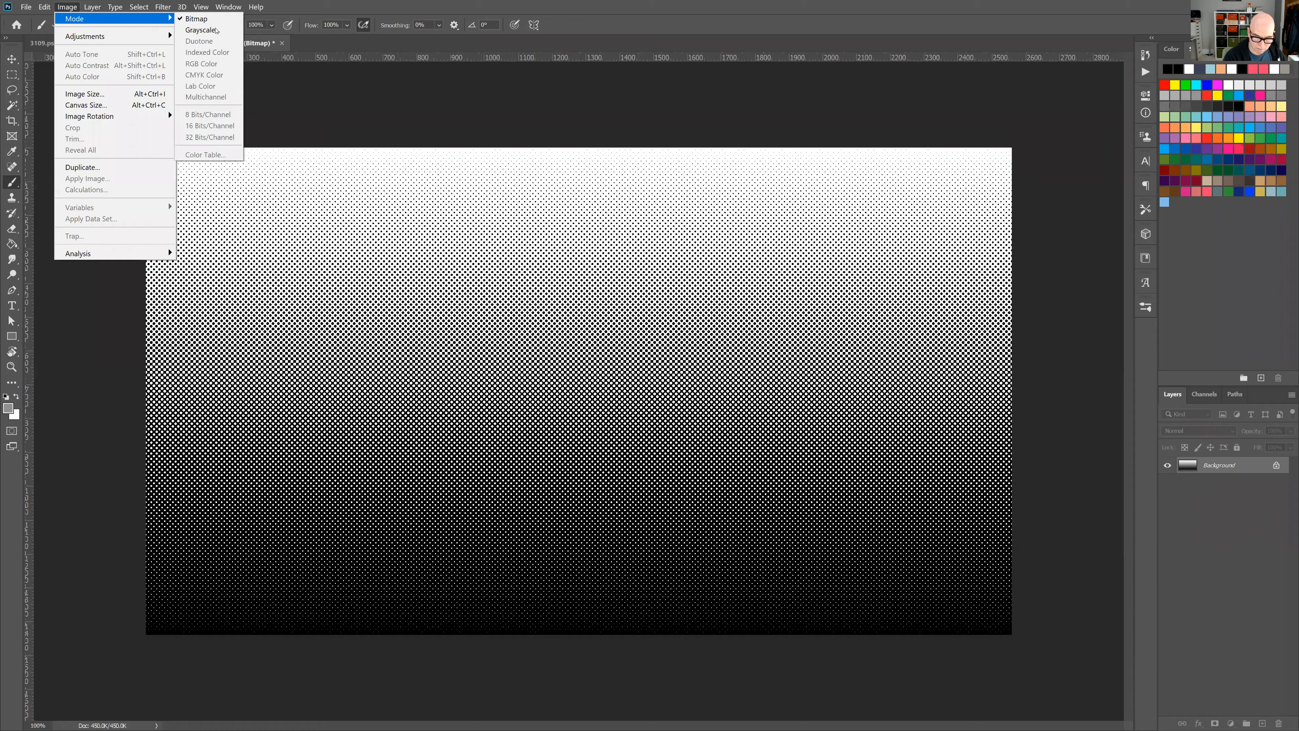
click(202, 30)
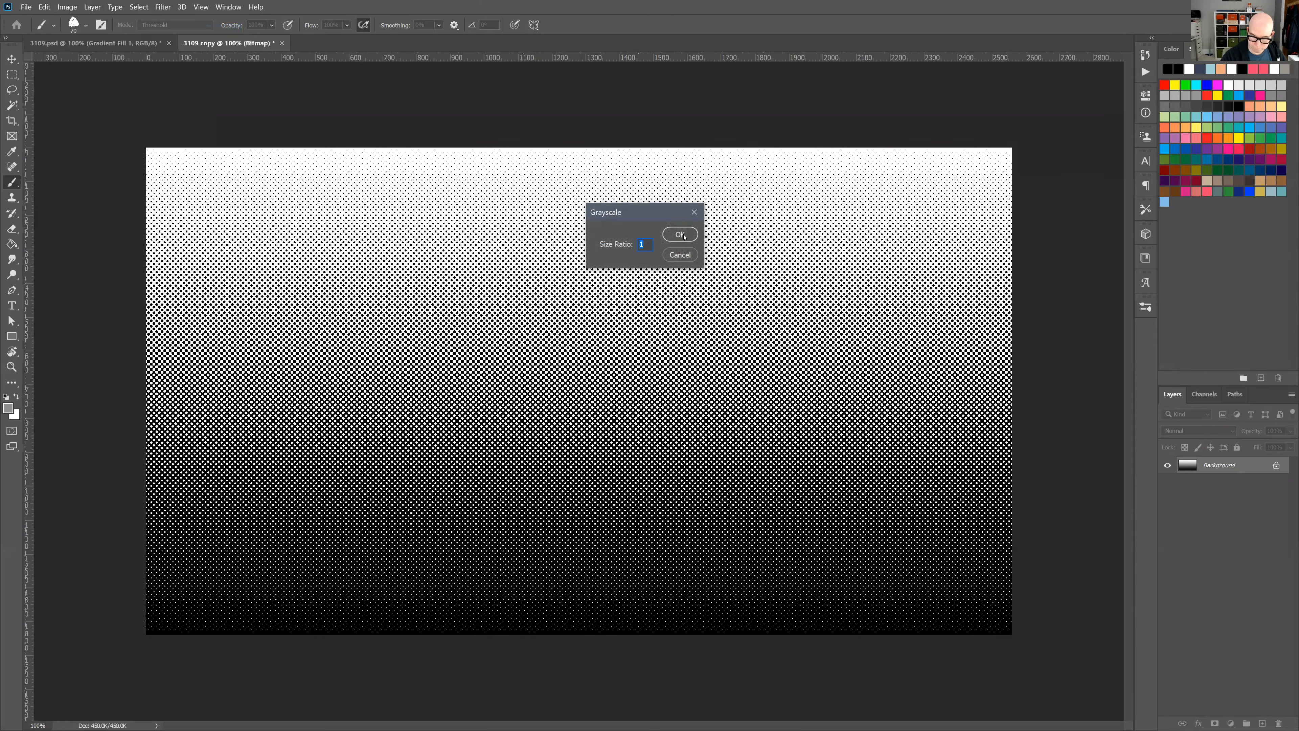
click(681, 235)
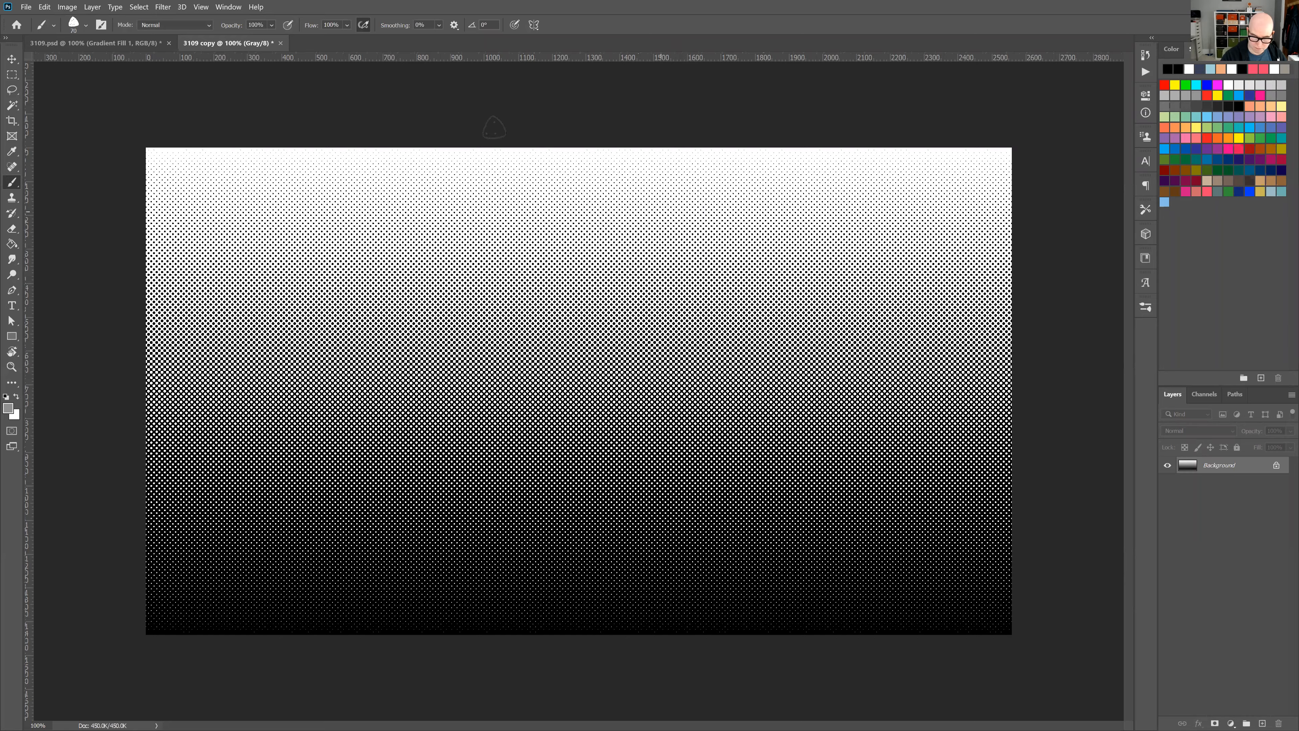
click(67, 7)
mouse_move(116, 18)
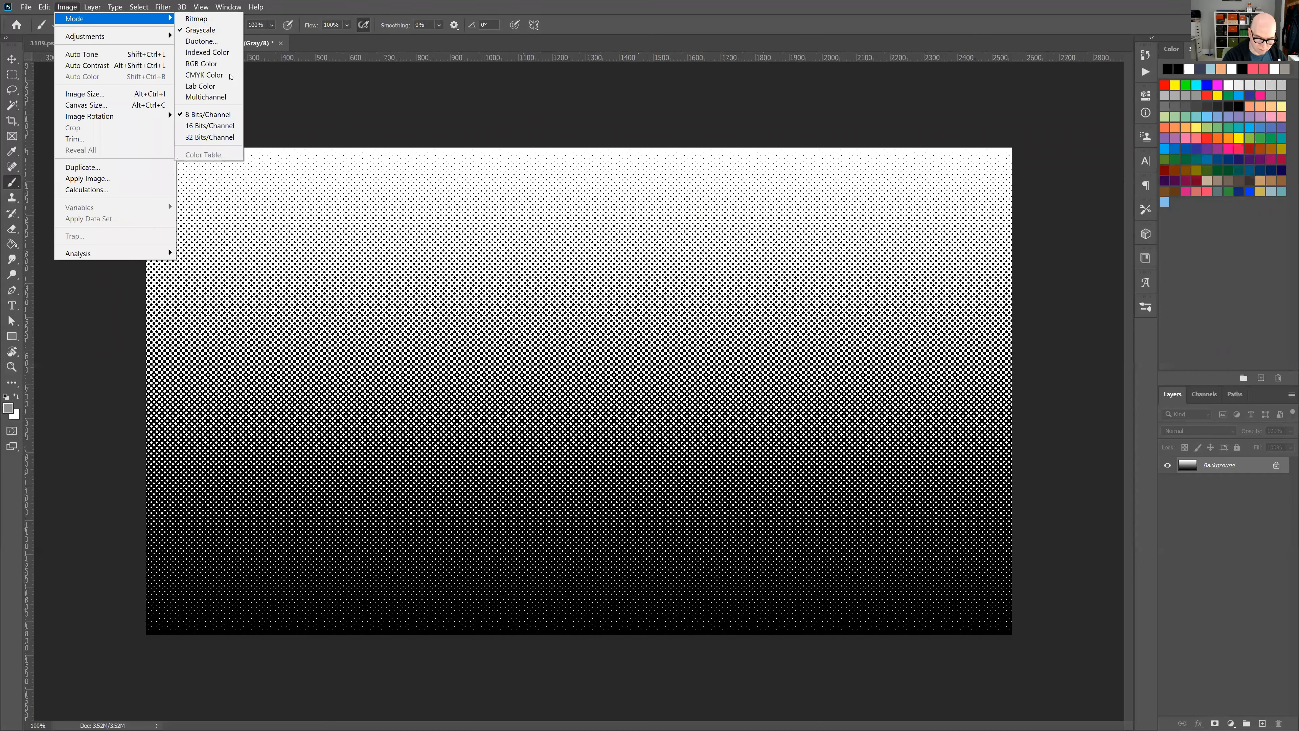
click(215, 63)
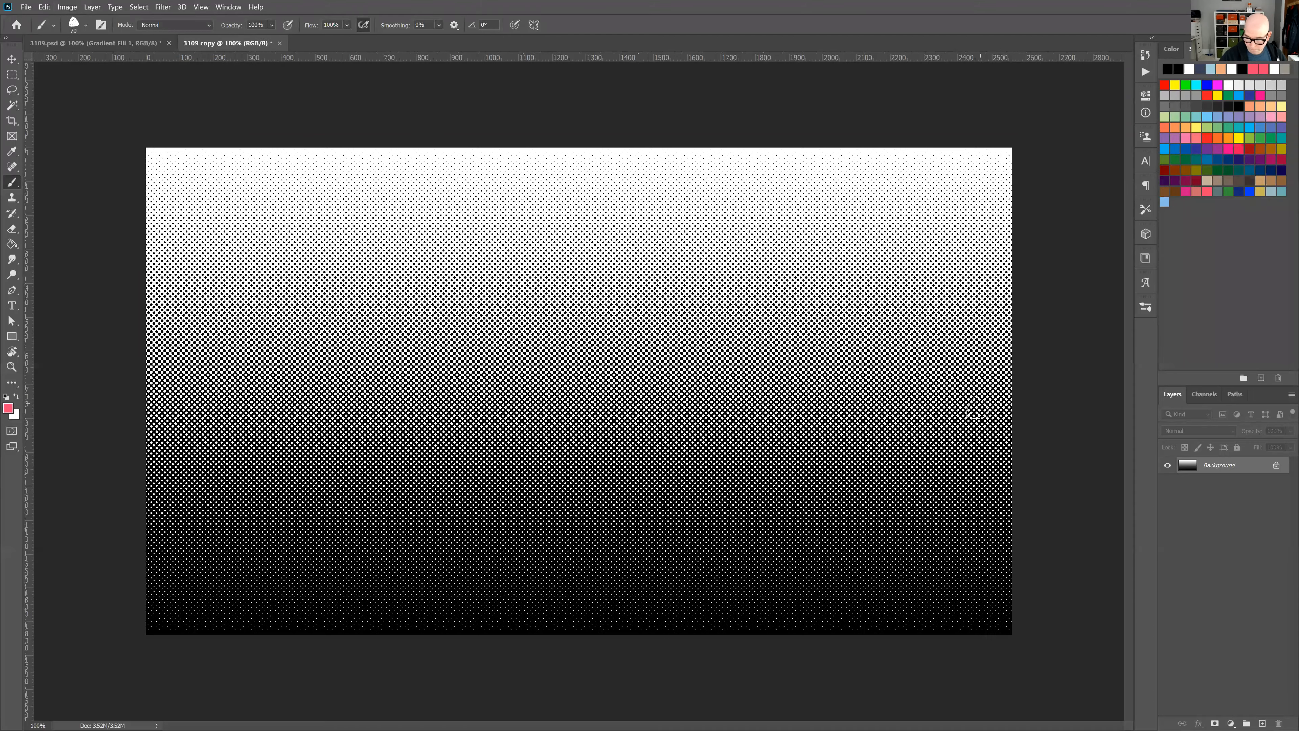
Copy the halftone image into 3109.psd as the topmost layer, aligned to the canvas.
click(12, 59)
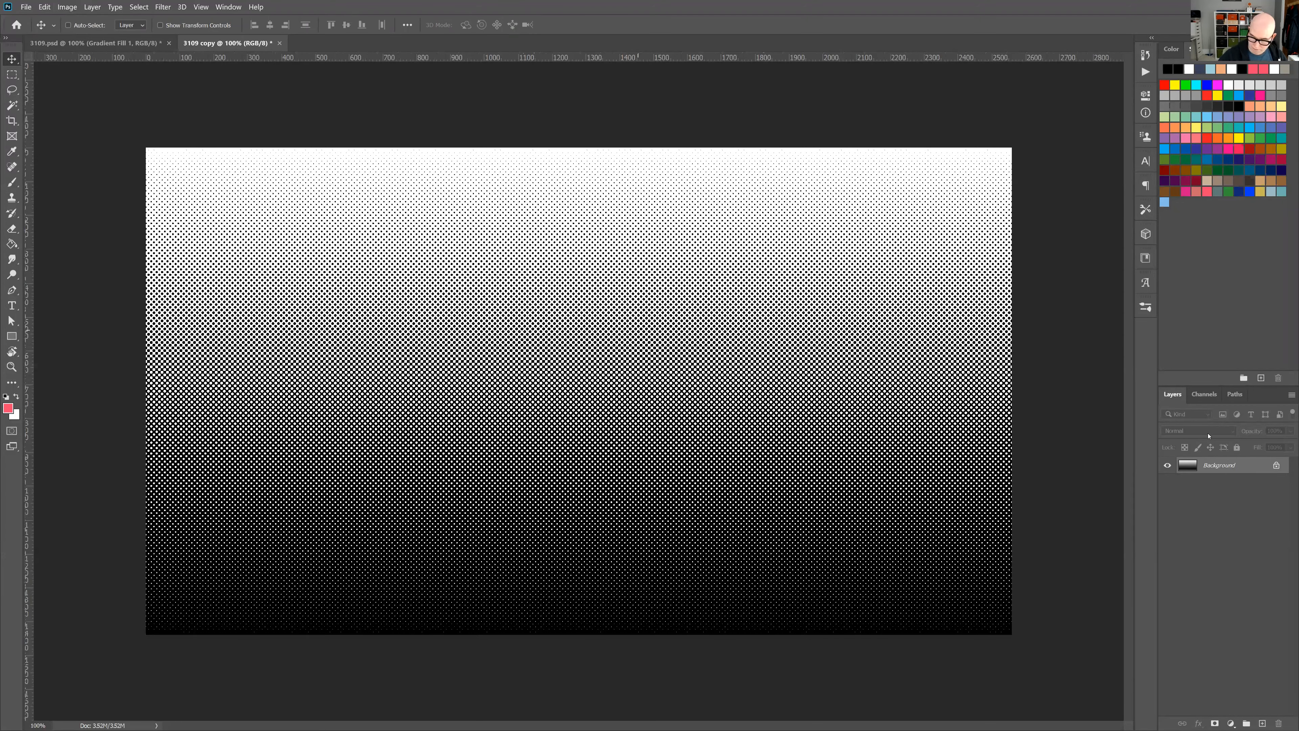
key(ctrl+Tab)
key(ctrl+Tab)
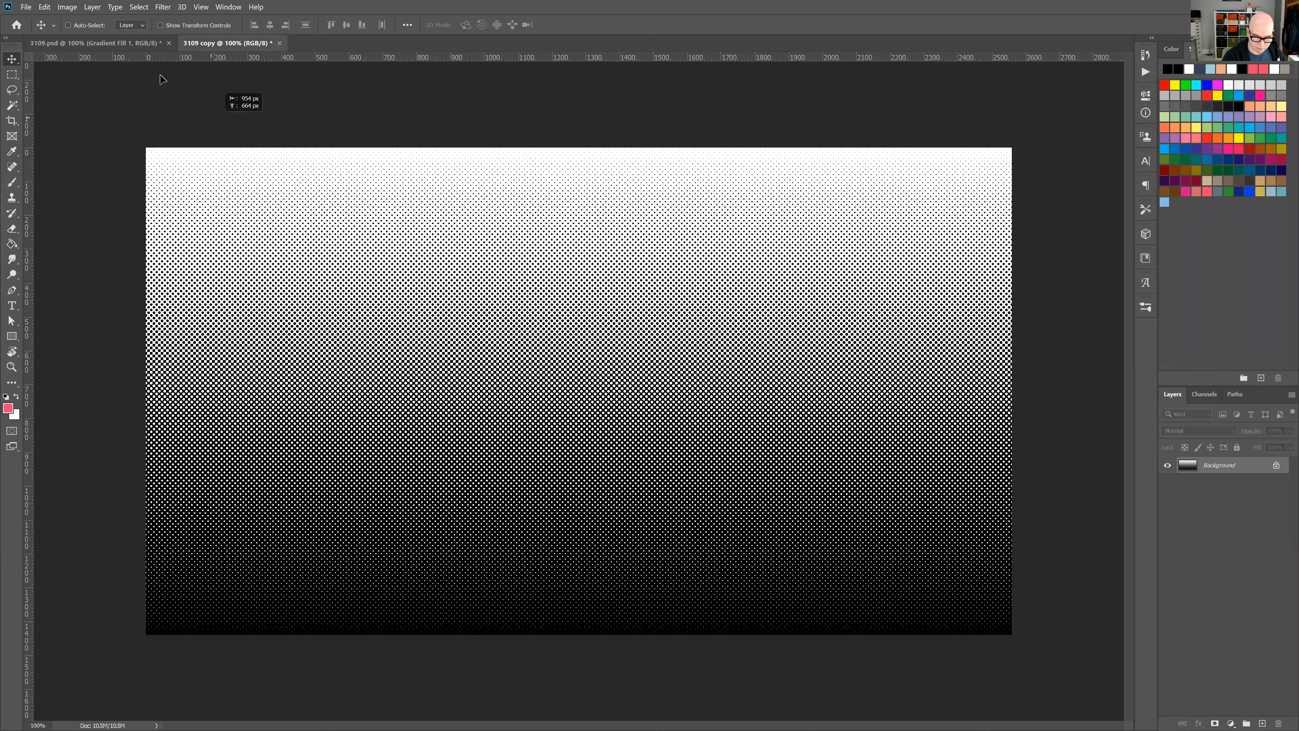
click(121, 40)
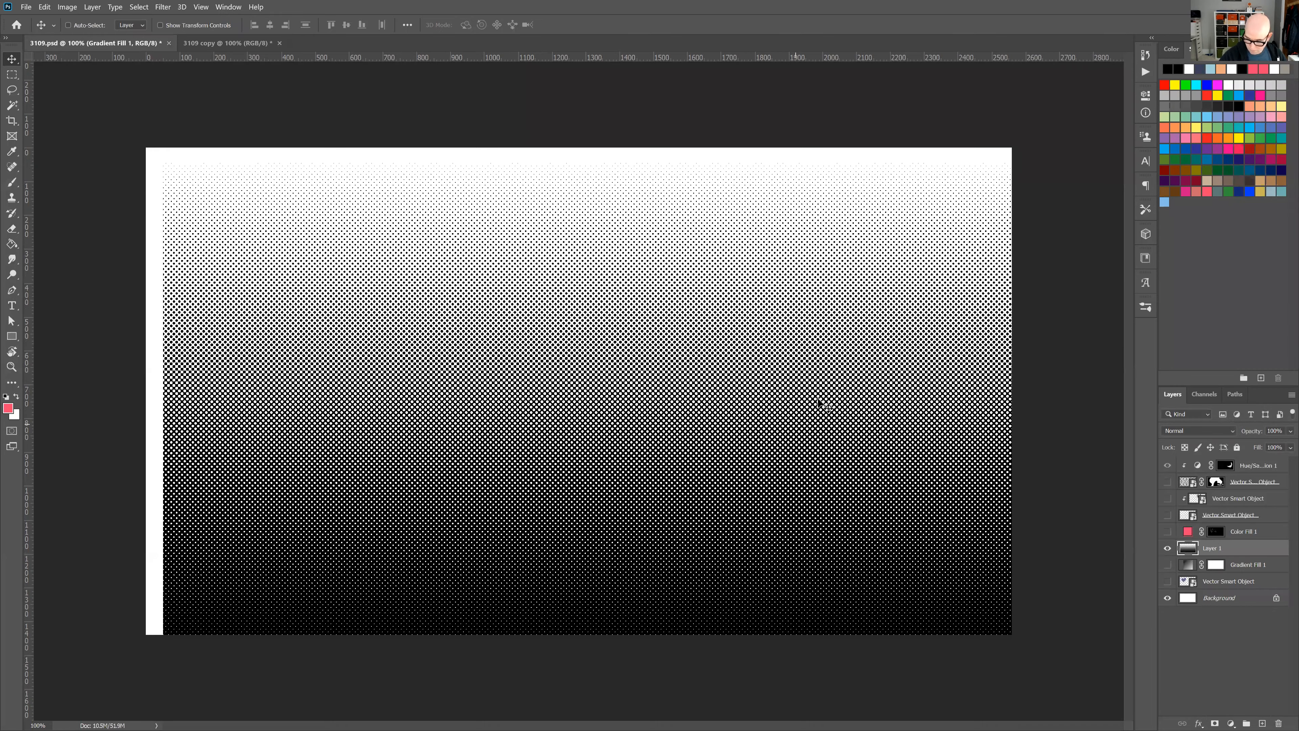
drag(819, 404, 802, 396)
drag(1231, 455, 1232, 459)
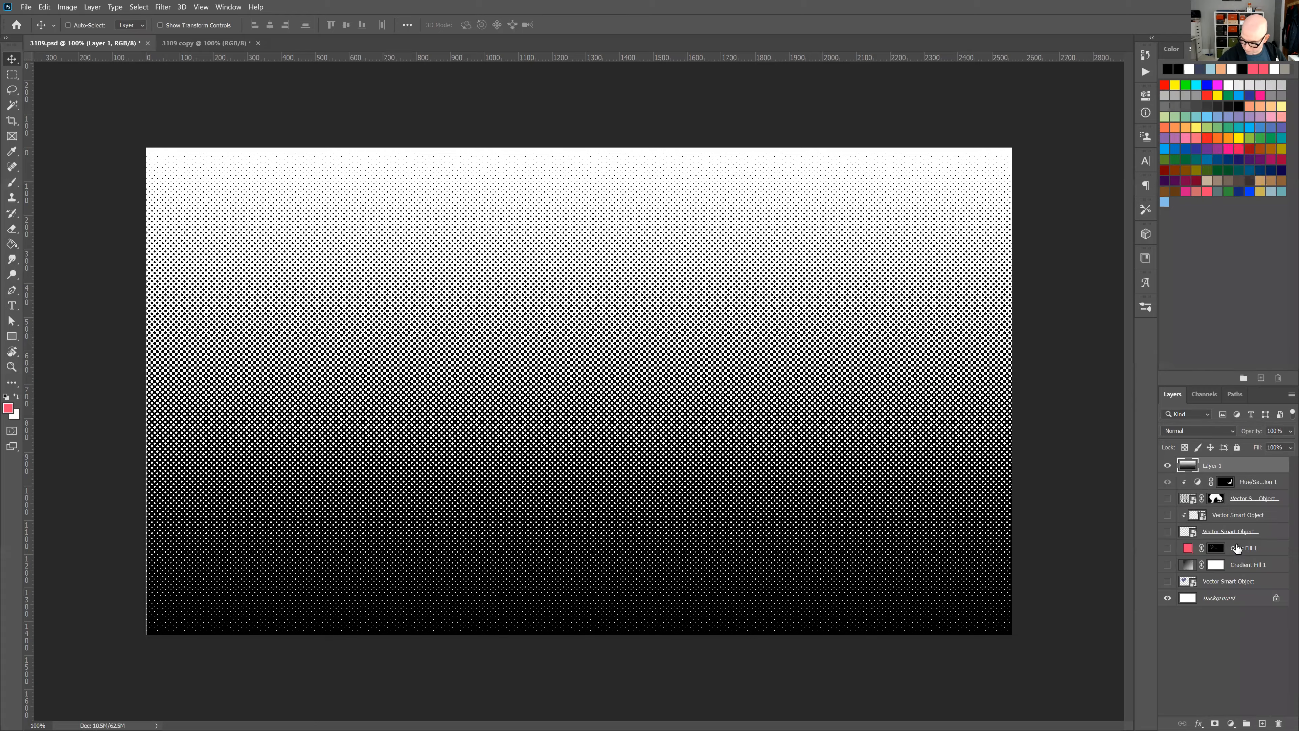
Show the Vector Smart Object layer just above the background and compare it with the halftone layer hidden and shown.
click(1167, 581)
click(1167, 466)
click(1167, 466)
click(1167, 466)
click(1167, 465)
drag(855, 419, 906, 412)
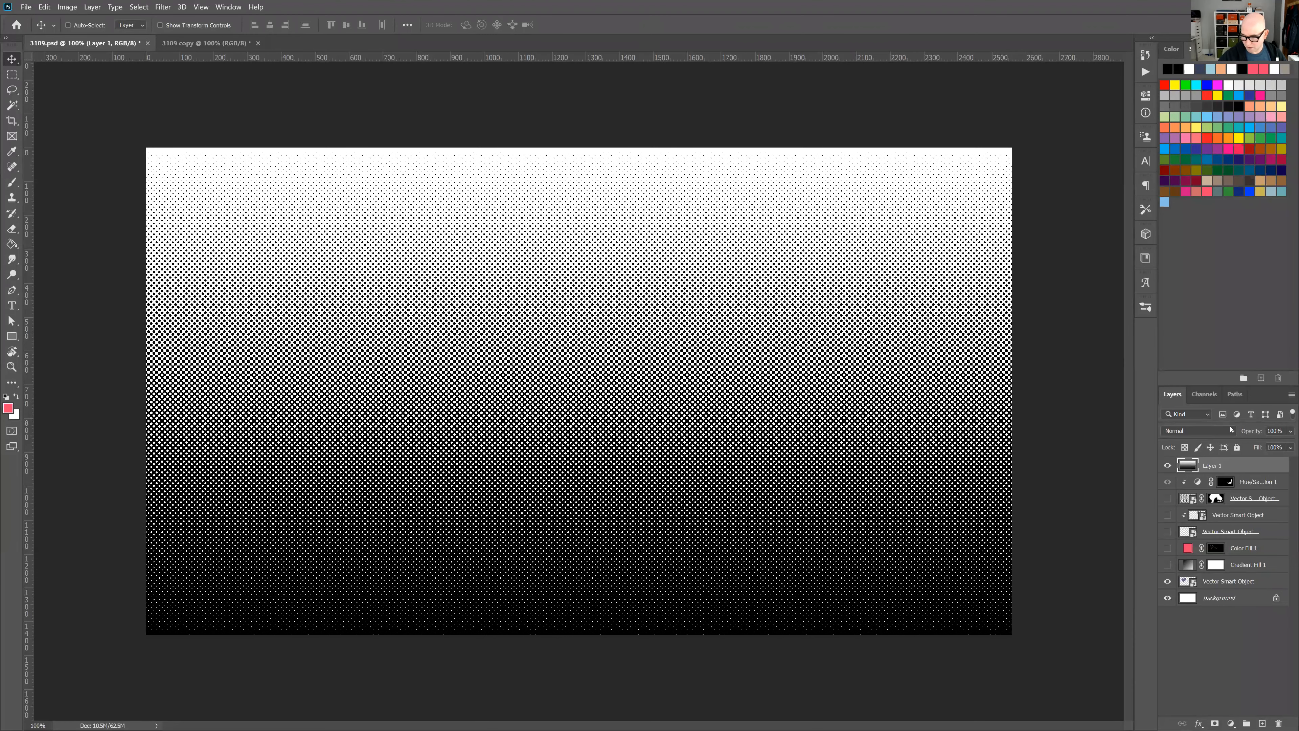
Compare the halftone image's Red, Green and Blue channels by showing and hiding them in different combinations.
click(1206, 396)
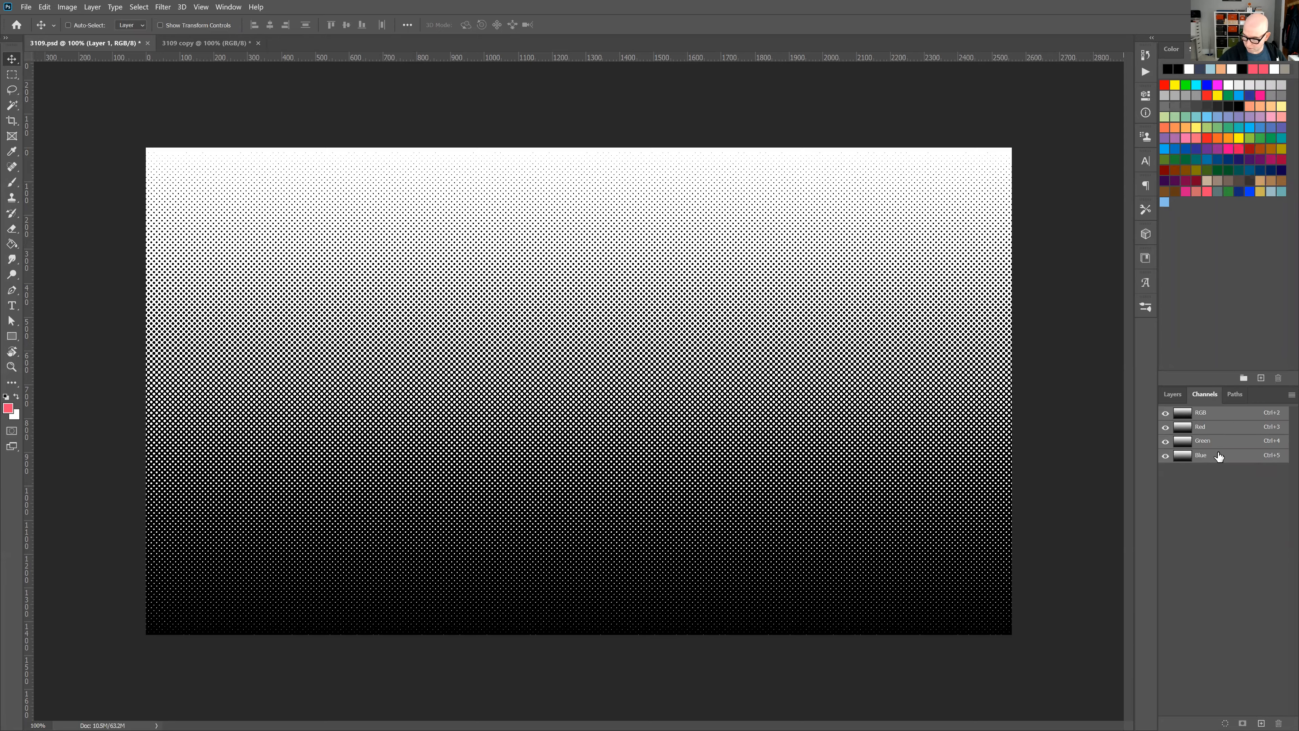
click(1164, 455)
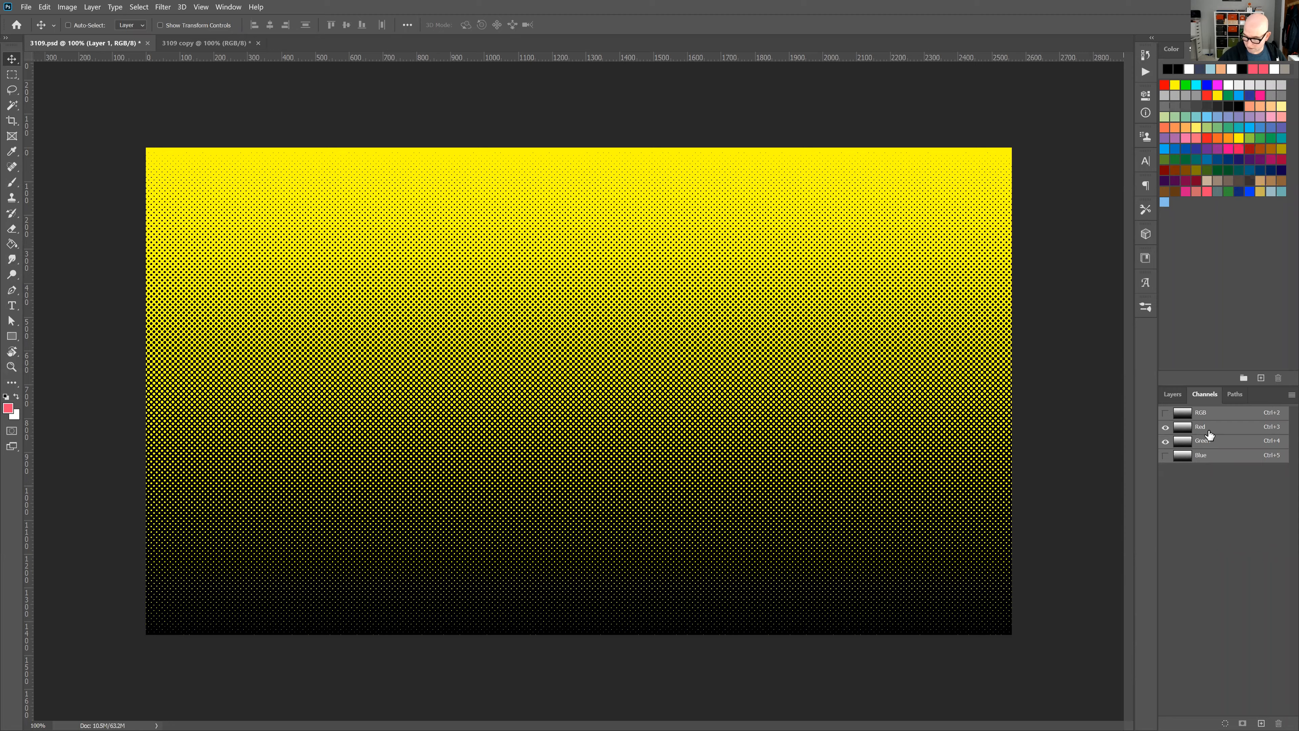
click(1165, 442)
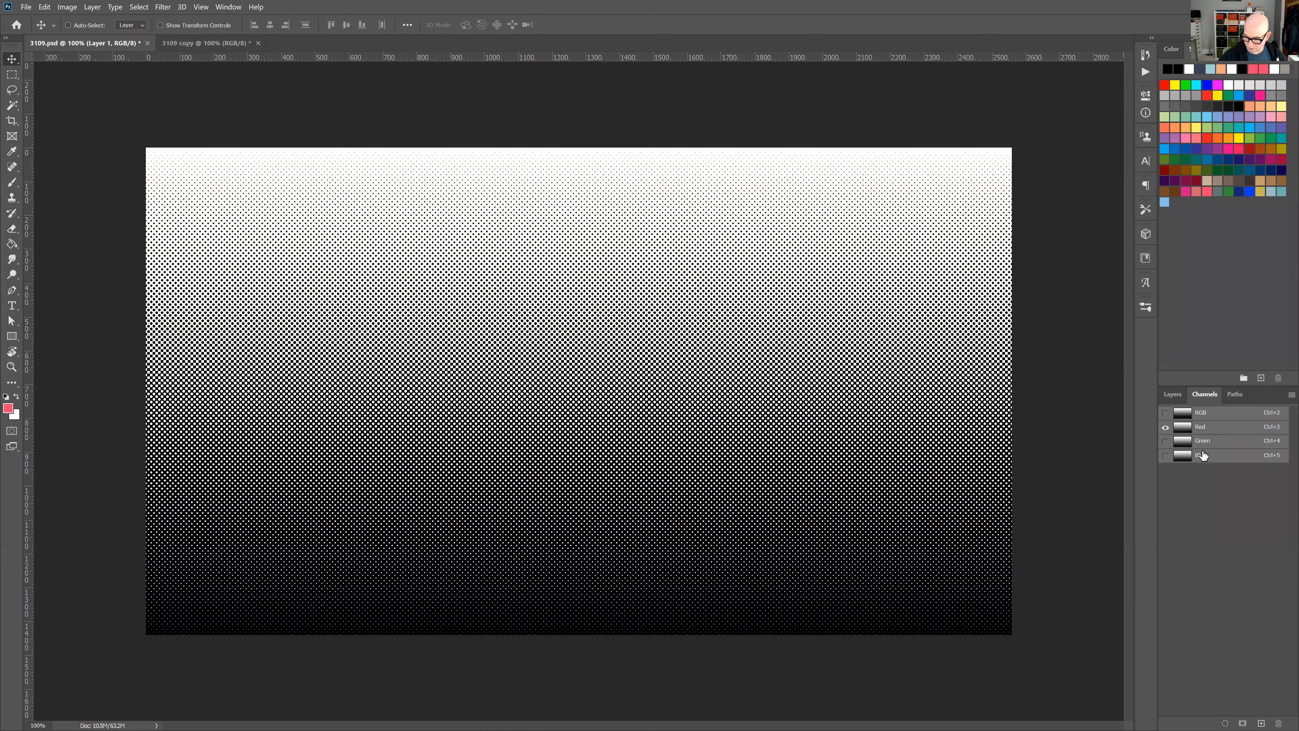
click(1165, 441)
click(1165, 427)
click(1165, 456)
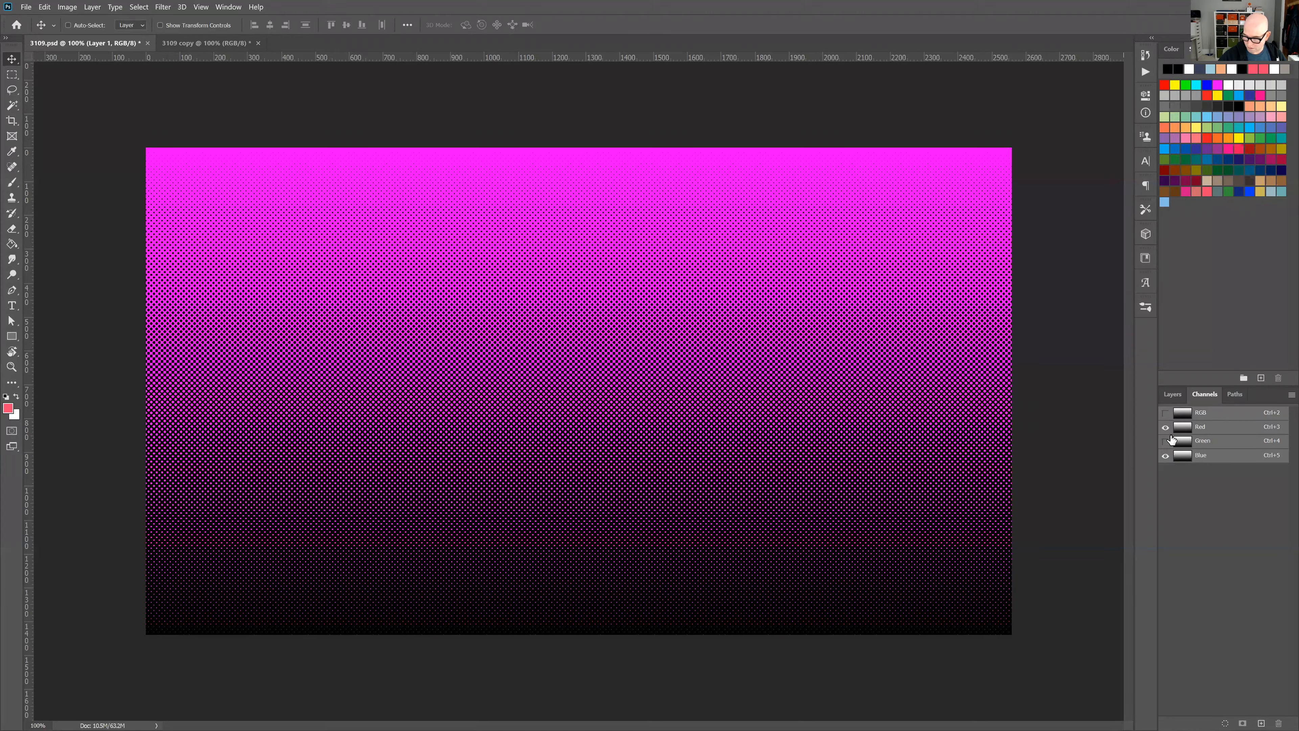
click(1165, 455)
click(1165, 455)
click(1165, 441)
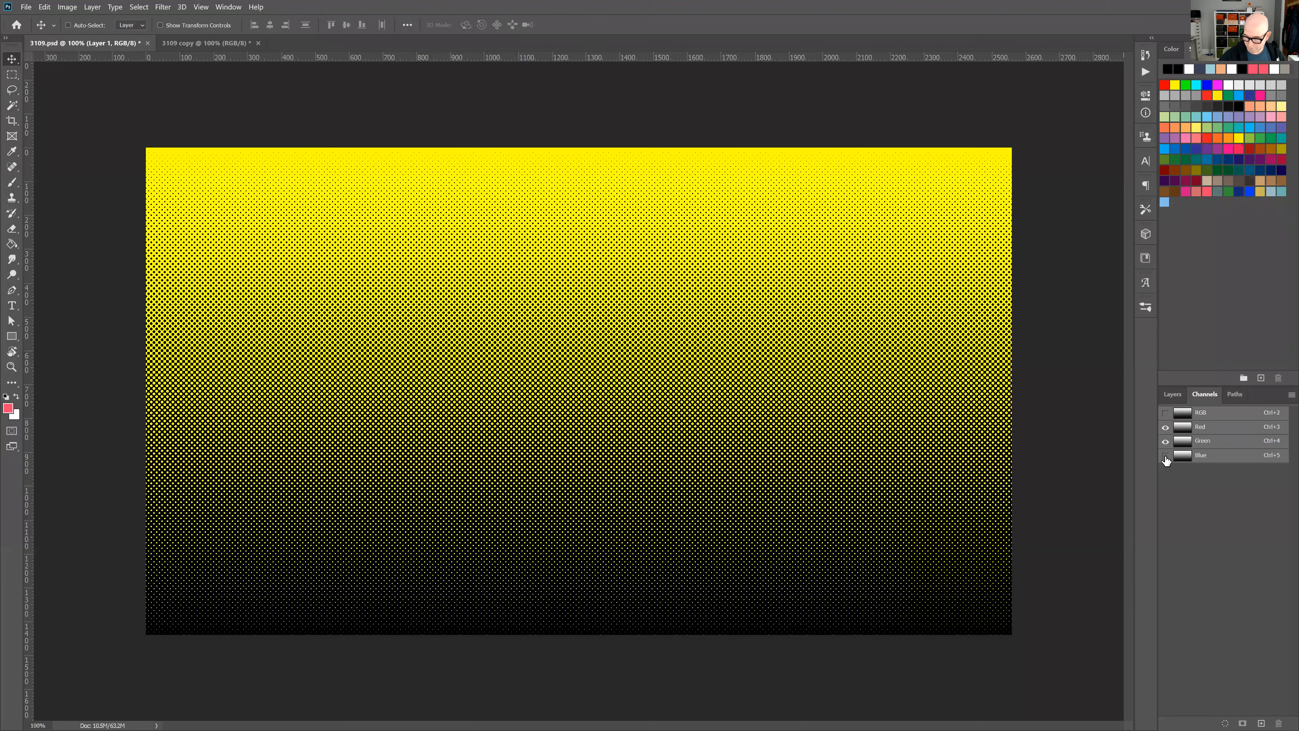
click(1167, 444)
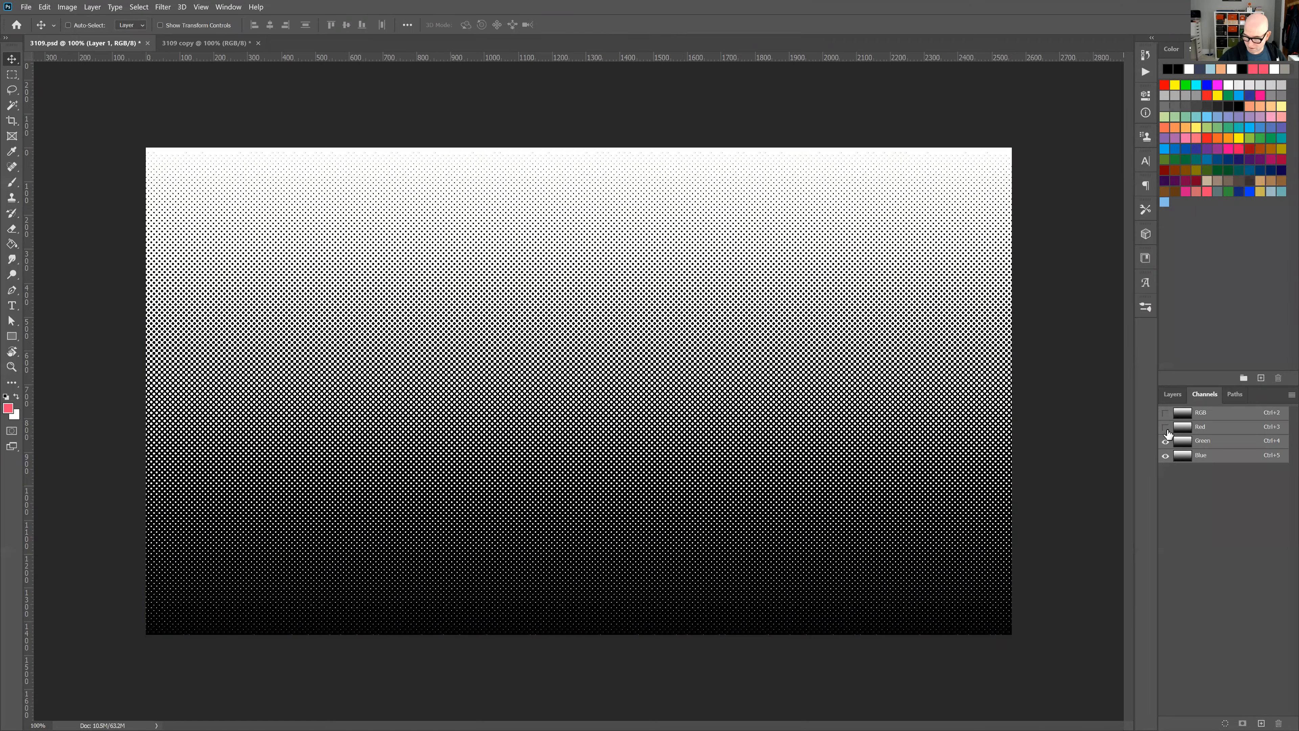
click(1165, 428)
click(1165, 443)
click(1166, 428)
Restore the RGB composite channel, load it as a selection and return to the layer stack.
click(1165, 413)
ctrl+click(1182, 413)
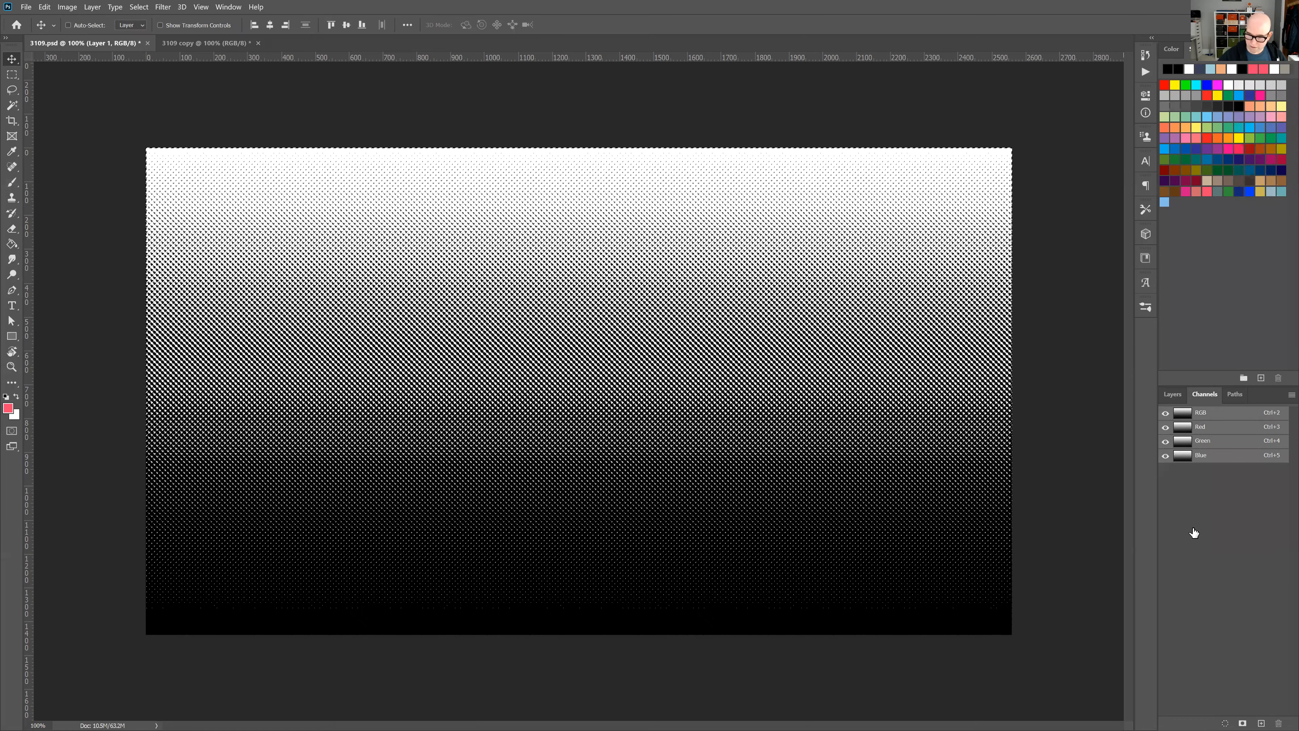
click(1184, 393)
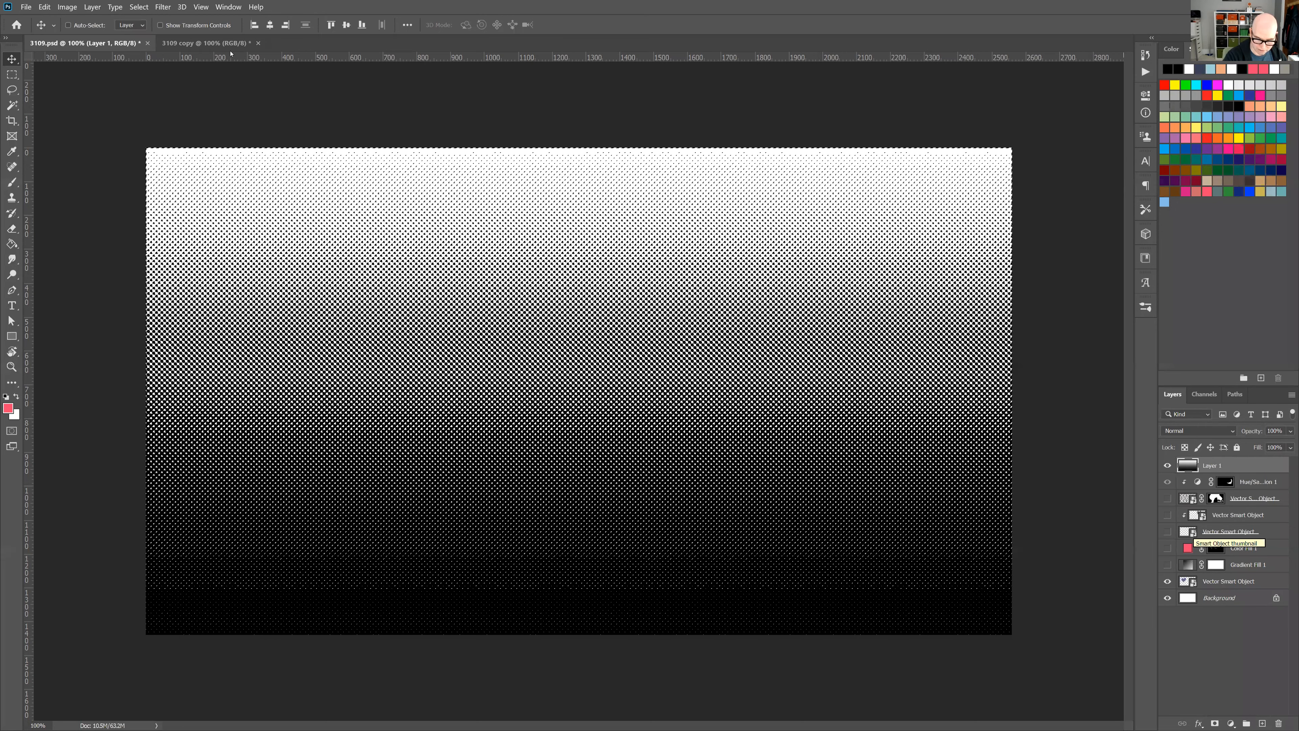
Invert the selection and add a pink Solid Color fill layer masked to the halftone dots.
click(139, 7)
click(230, 53)
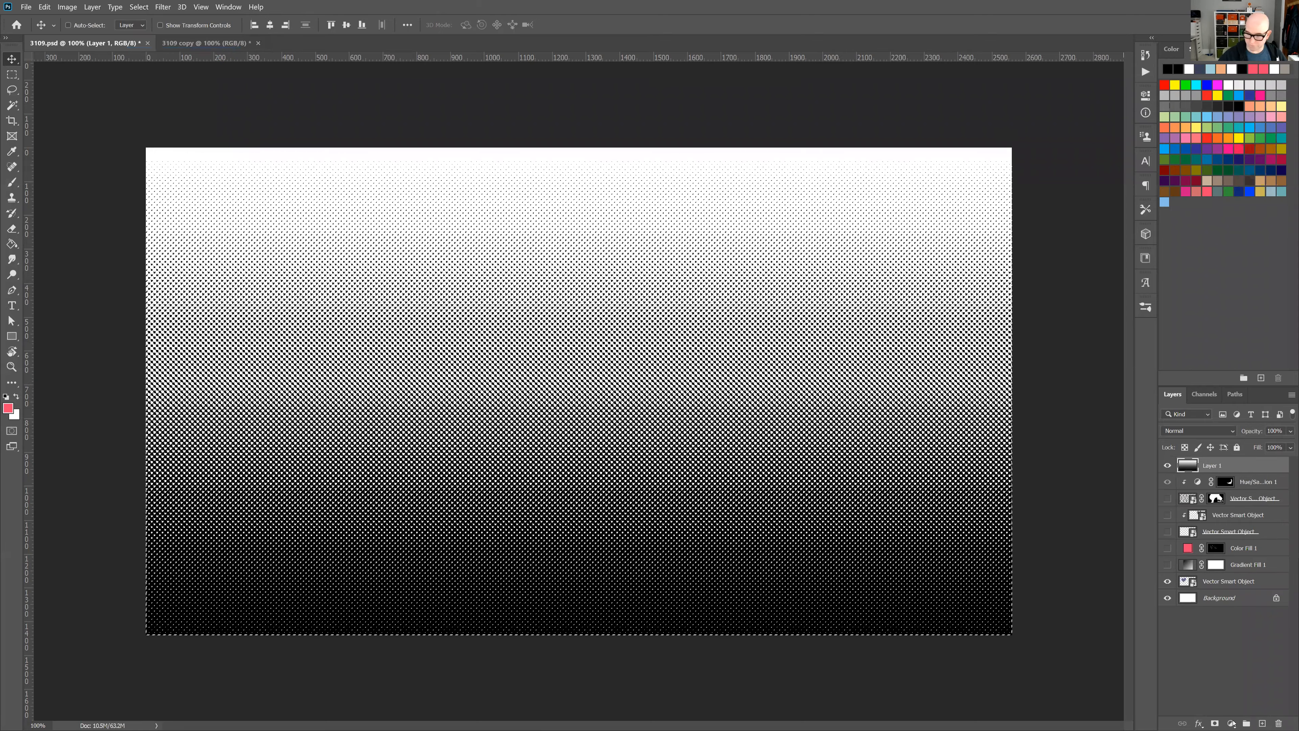
click(1232, 723)
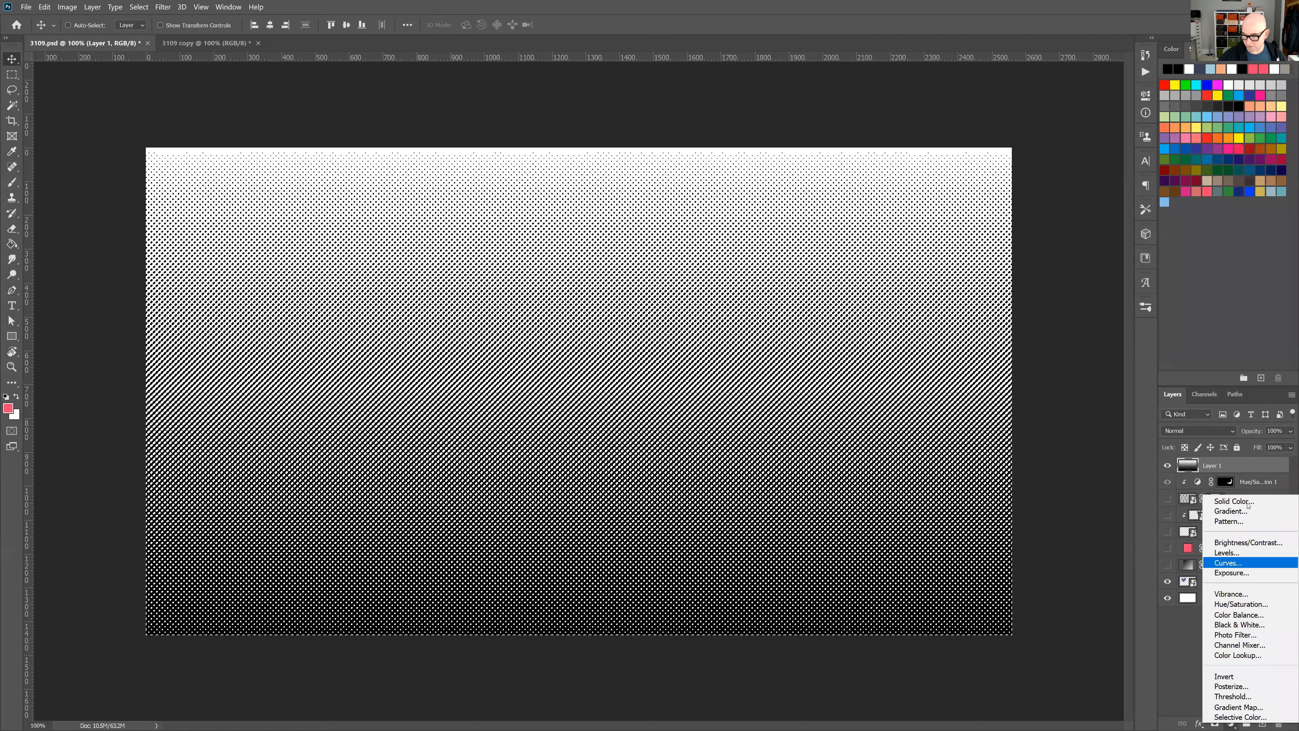
click(1234, 501)
key(Return)
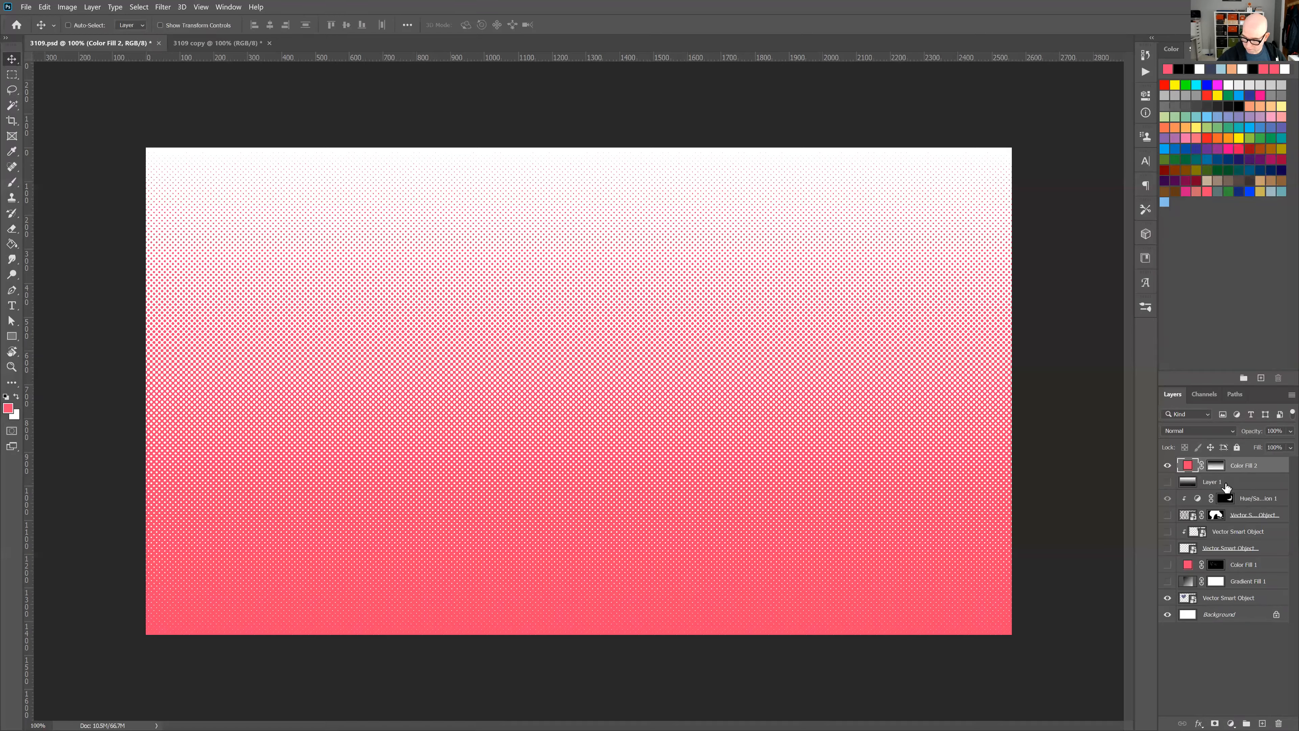
Hide the grayscale halftone layer and recolor the new dot fill to magenta d834eb.
click(1167, 482)
click(1229, 486)
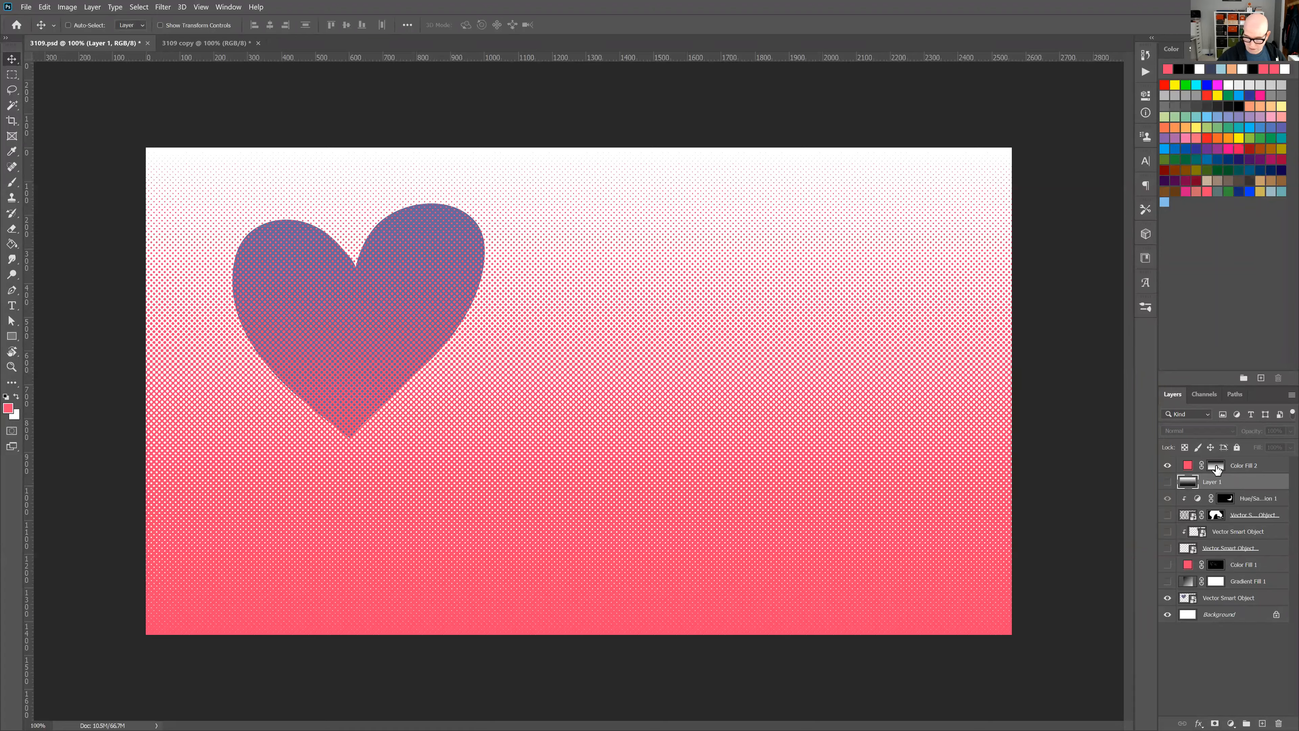
click(1187, 470)
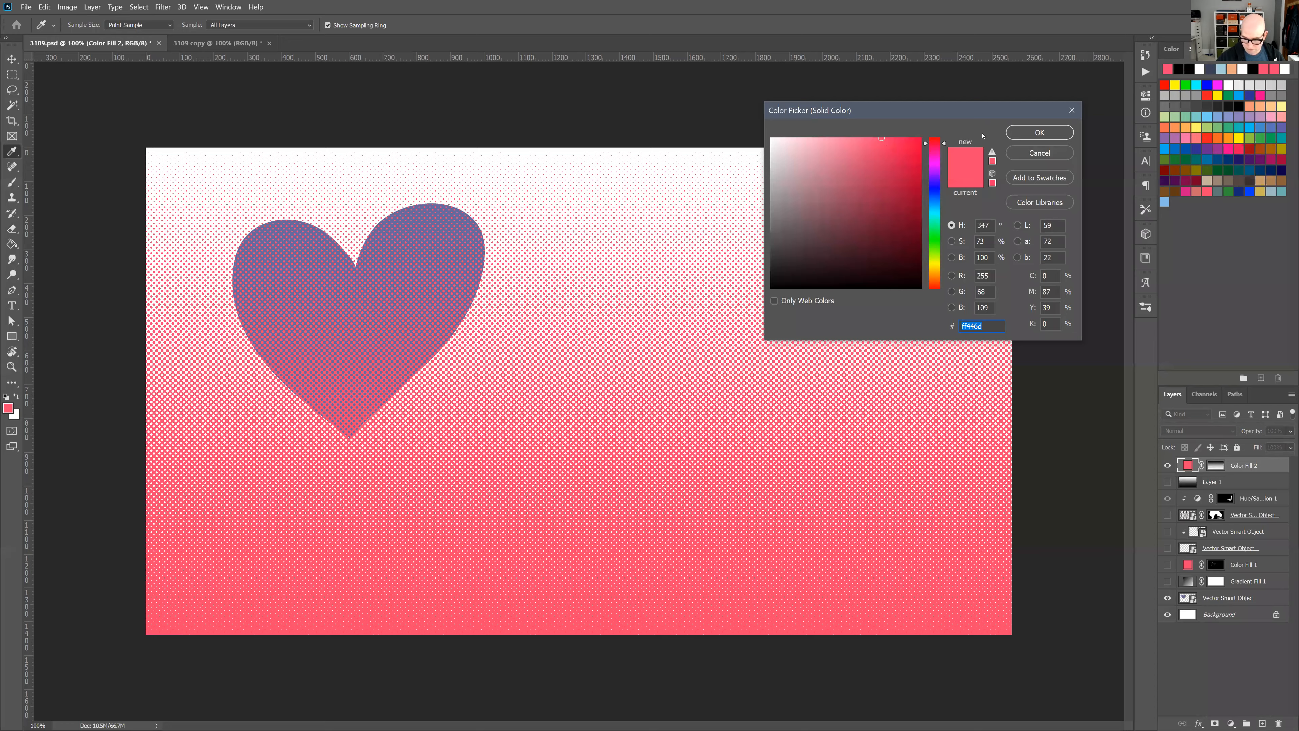
text(ff5644)
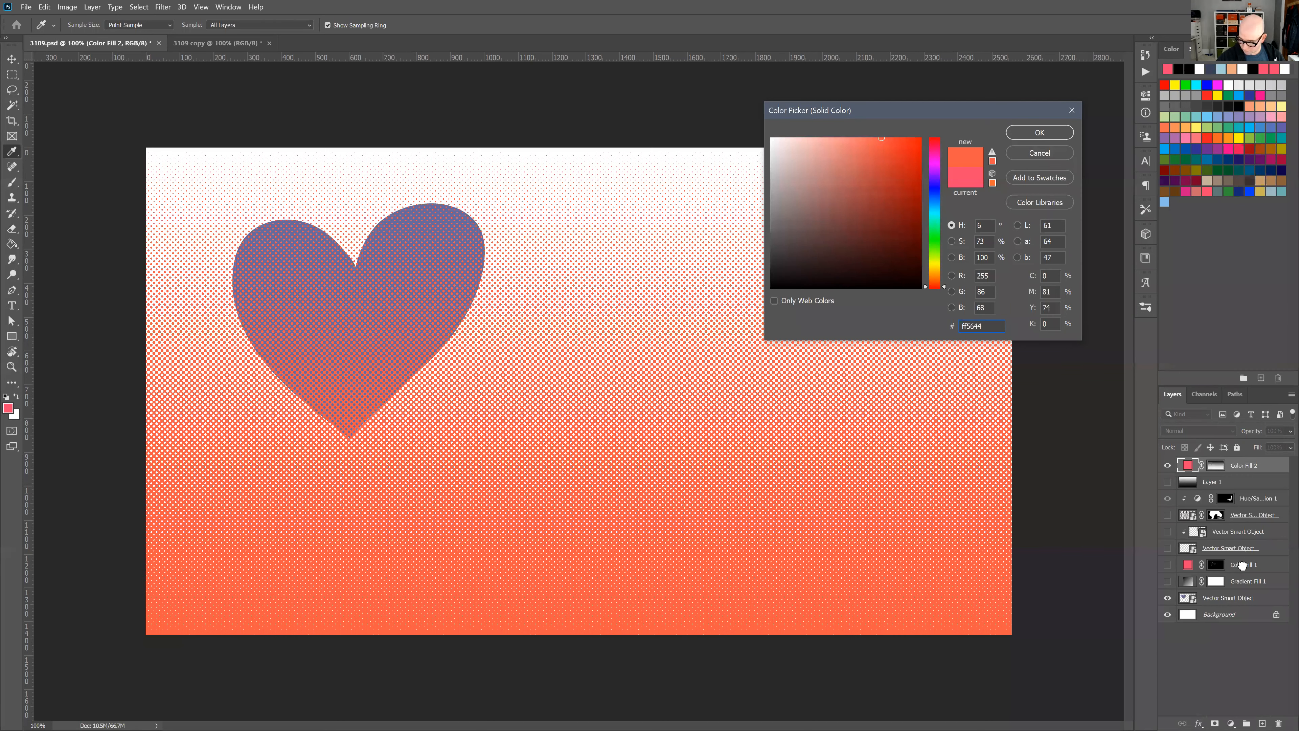
drag(934, 286, 934, 165)
click(888, 150)
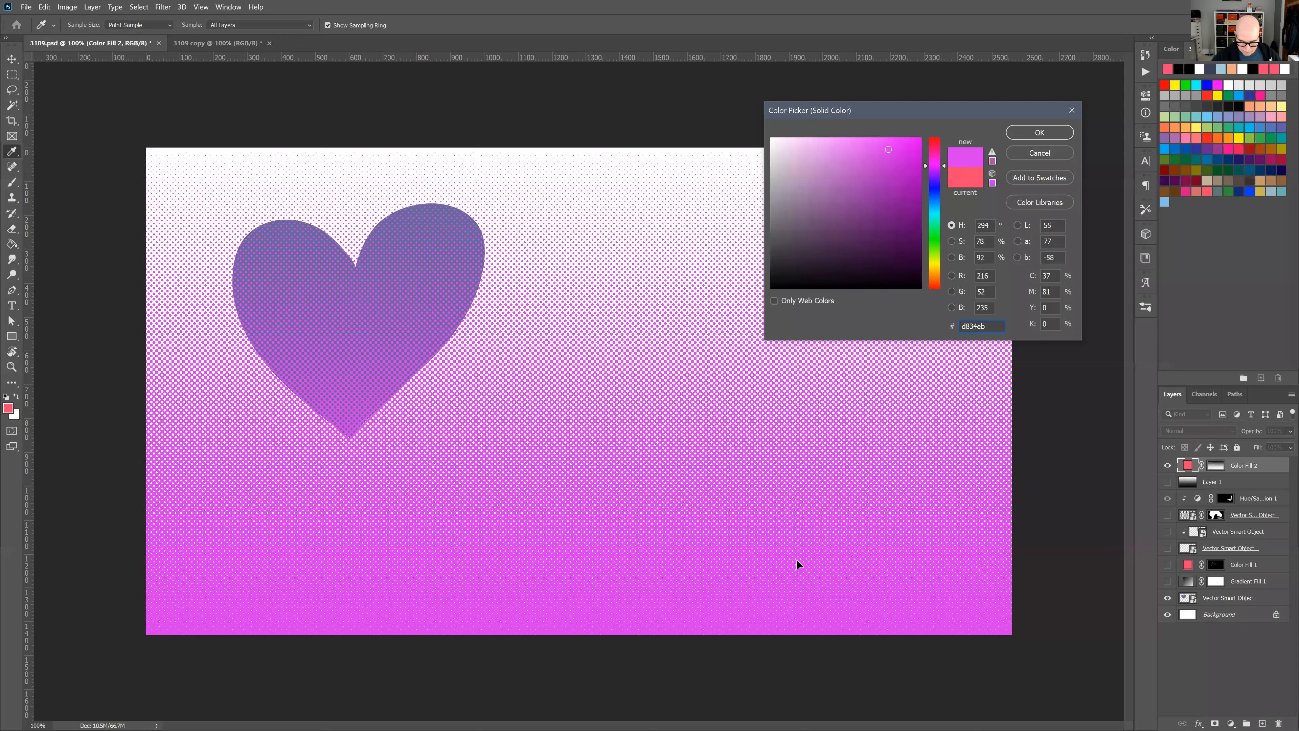
key(Return)
Place the magenta halftone fill directly above the heart's smart object layer and clip it to the heart.
key(v)
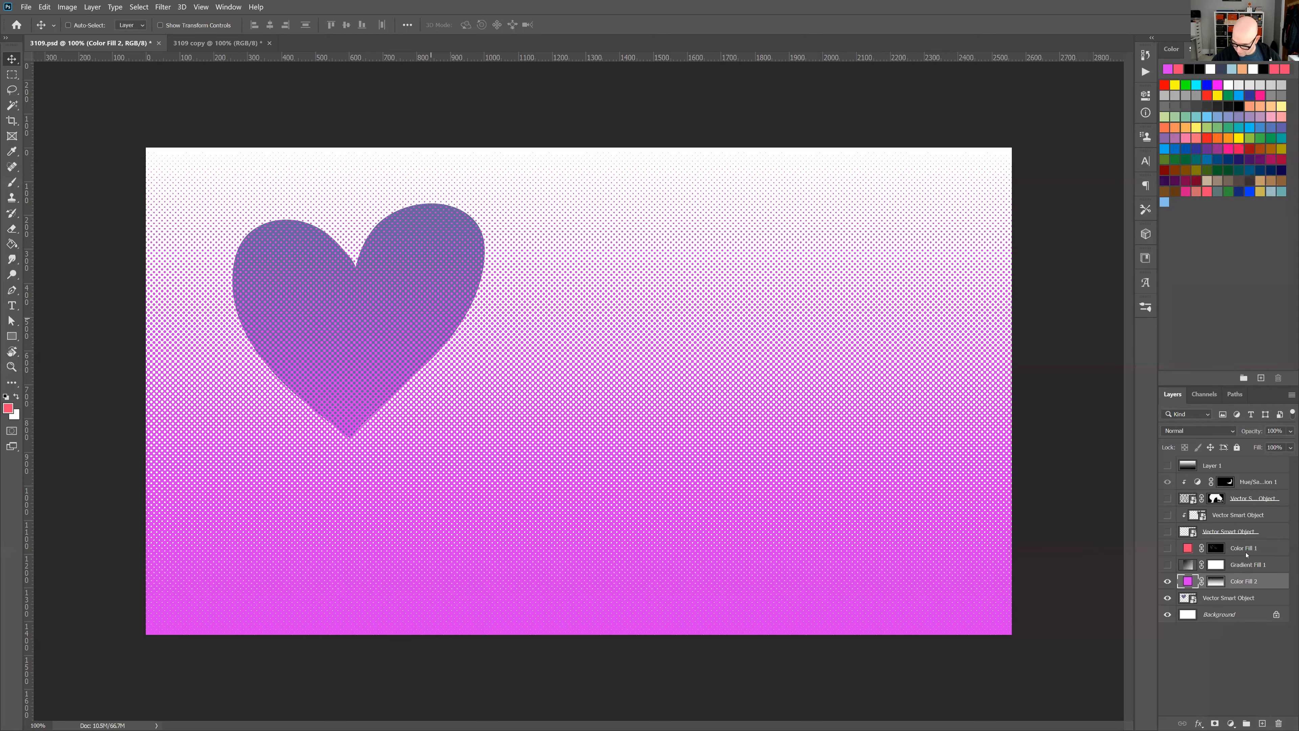
key(ctrl+plus)
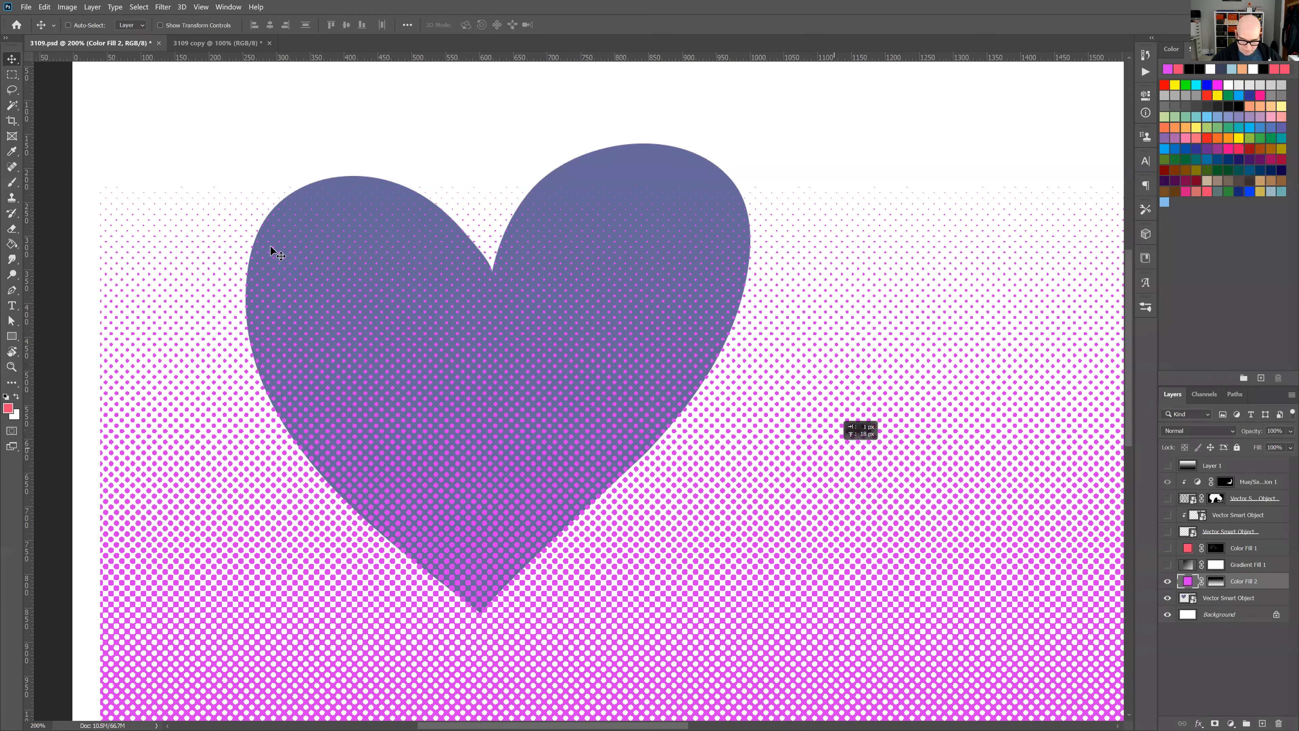
key(ctrl+alt+g)
key(ctrl+minus)
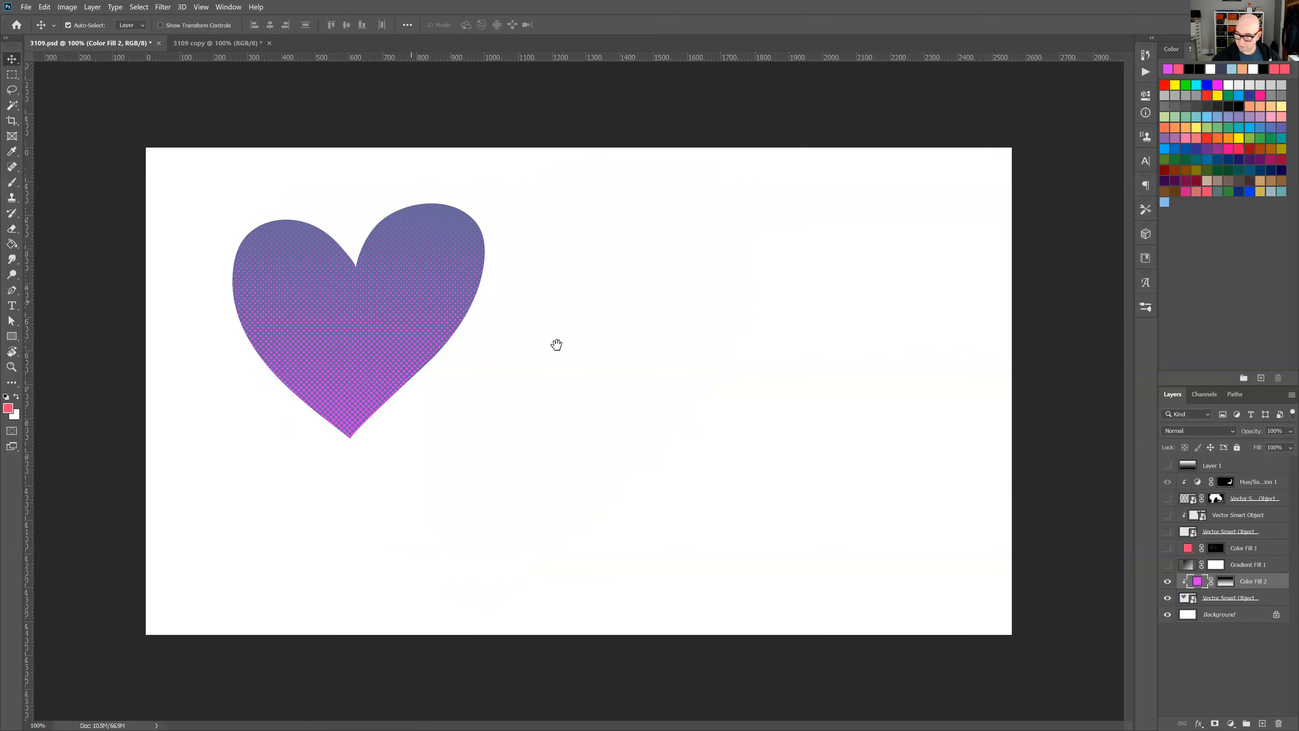
Reposition the magenta halftone dots inside the clipped heart.
key(ctrl+plus)
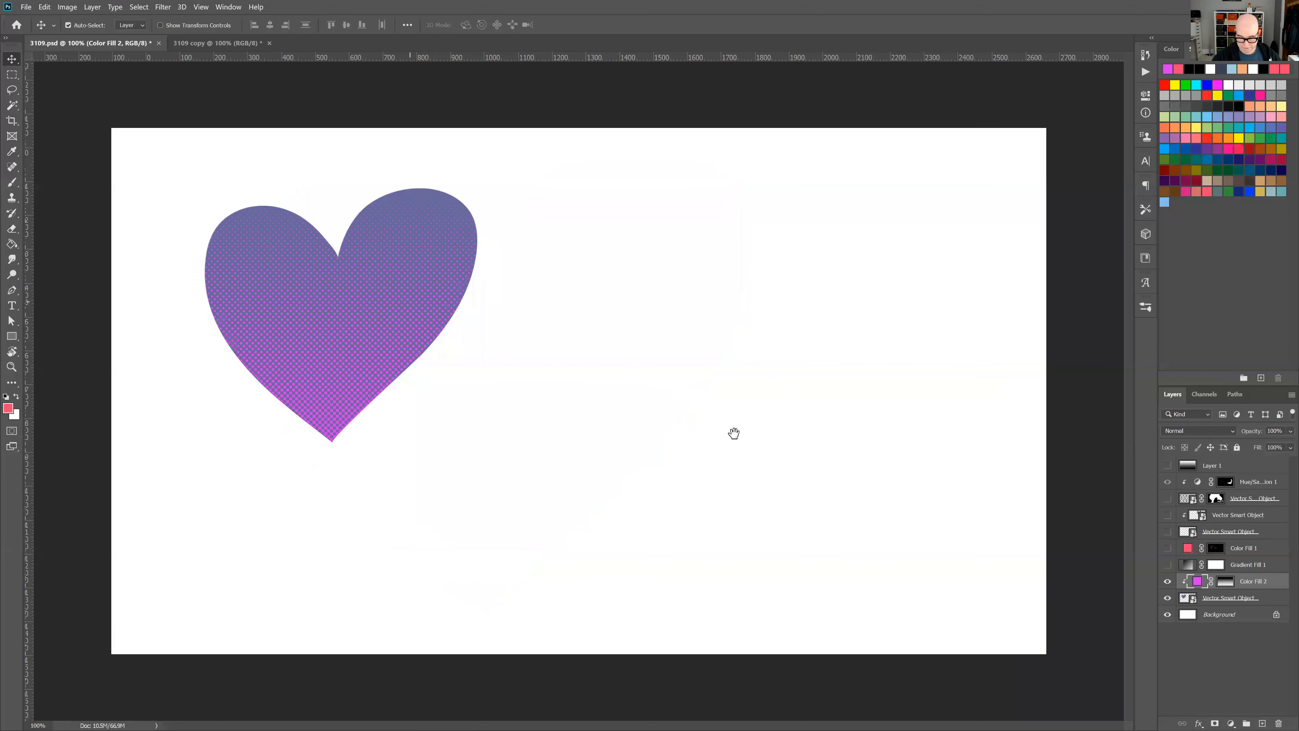
key(ctrl+plus)
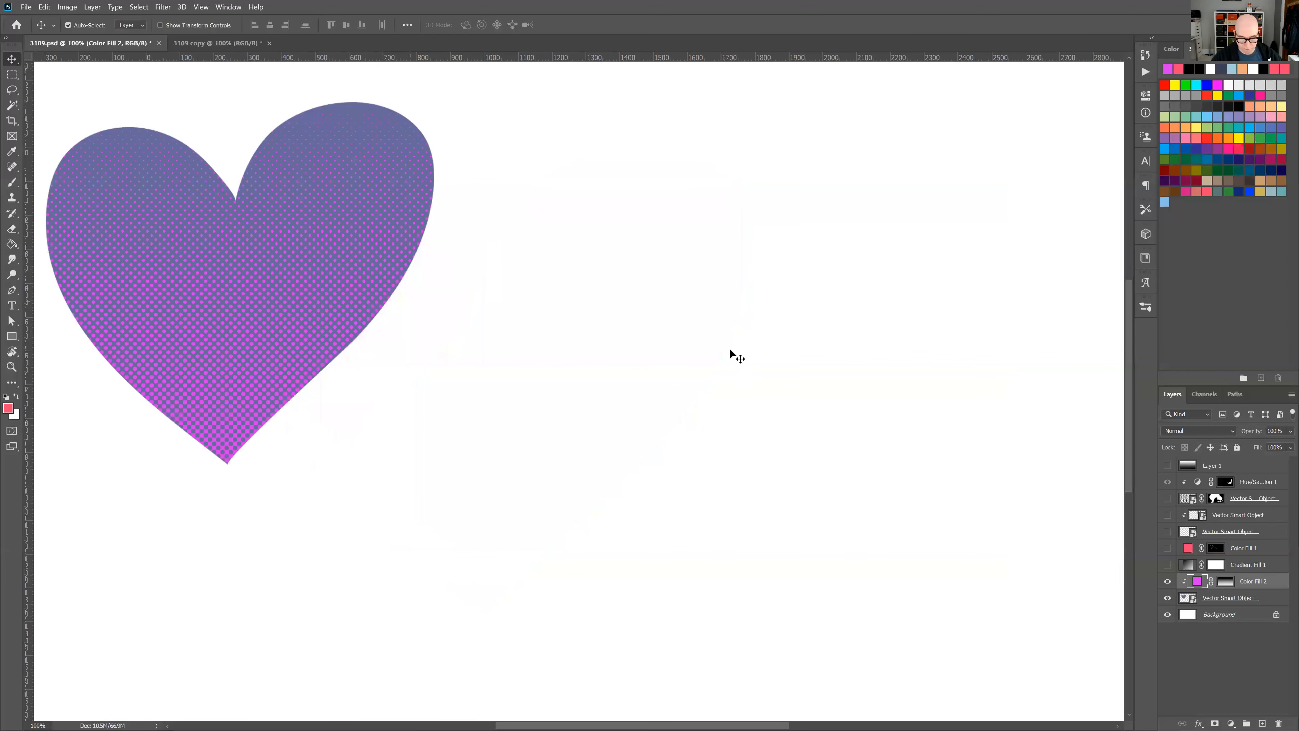
drag(528, 351, 713, 432)
key(ctrl+minus)
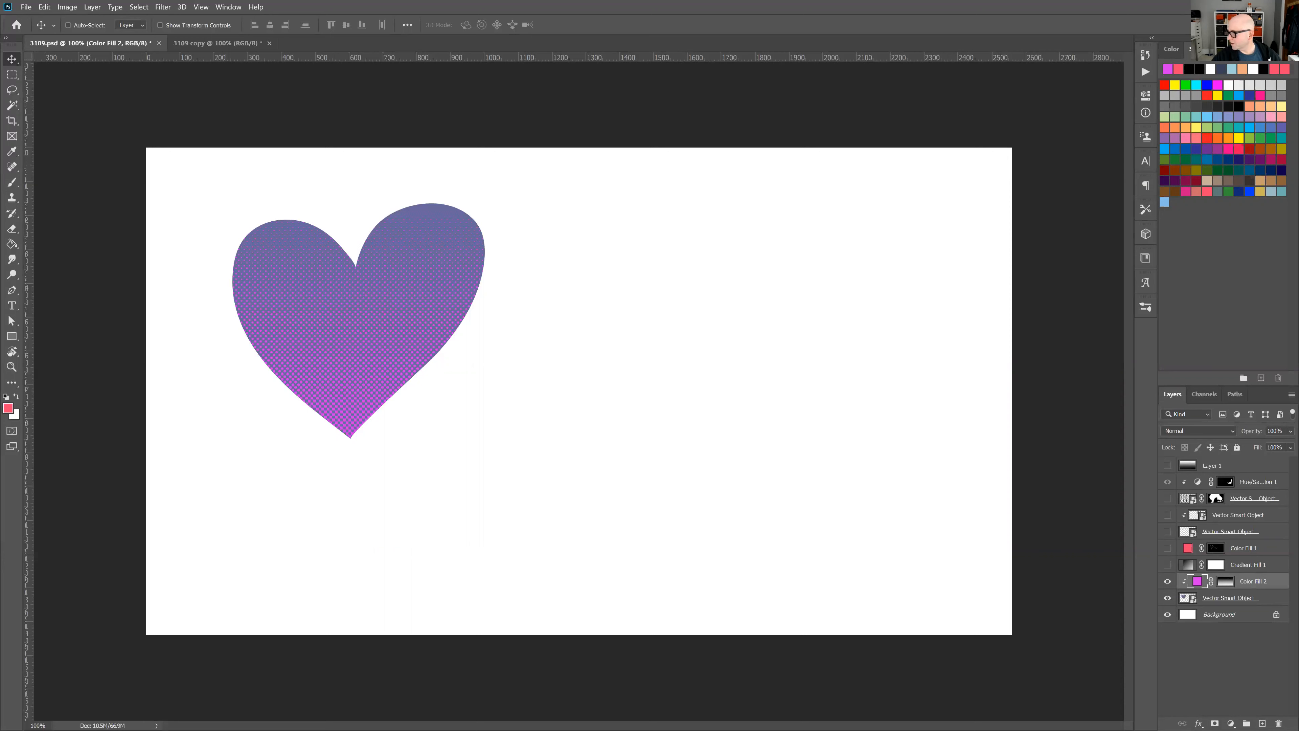
Place the snowy concrete monument photo above the magenta fill layer and scale it to about 34.25% to cover the canvas.
drag(544, 372, 548, 370)
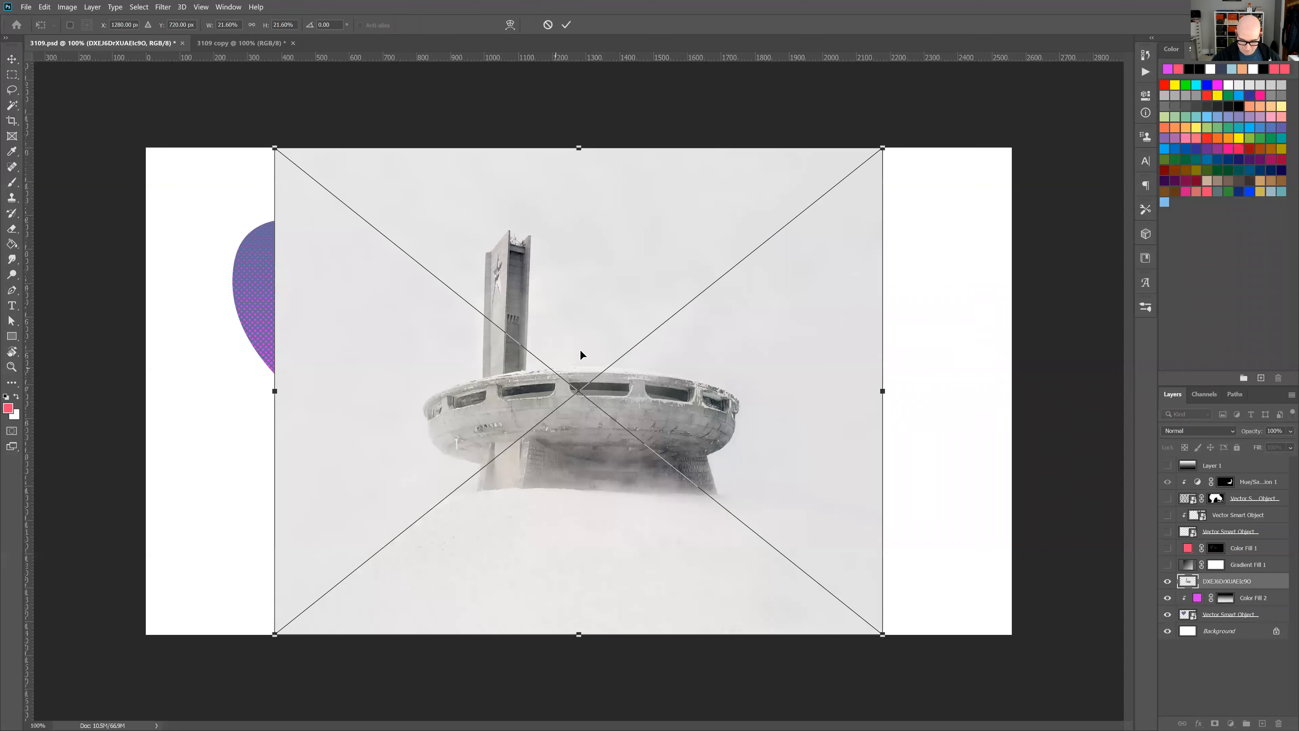
drag(276, 634, 96, 706)
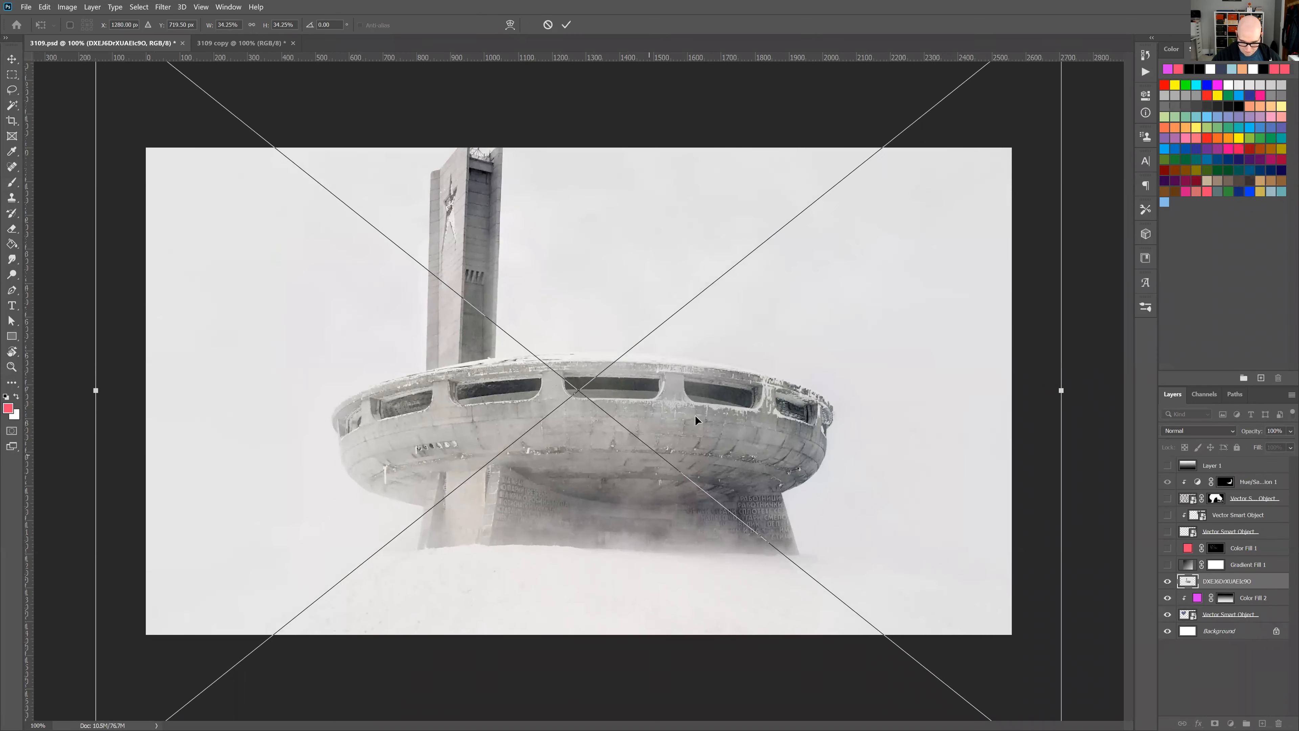
drag(697, 434, 697, 437)
key(Return)
Copy the monument photo into the 3109 copy document and convert that document to Grayscale, flattening its layers.
drag(677, 403, 533, 385)
drag(533, 385, 564, 418)
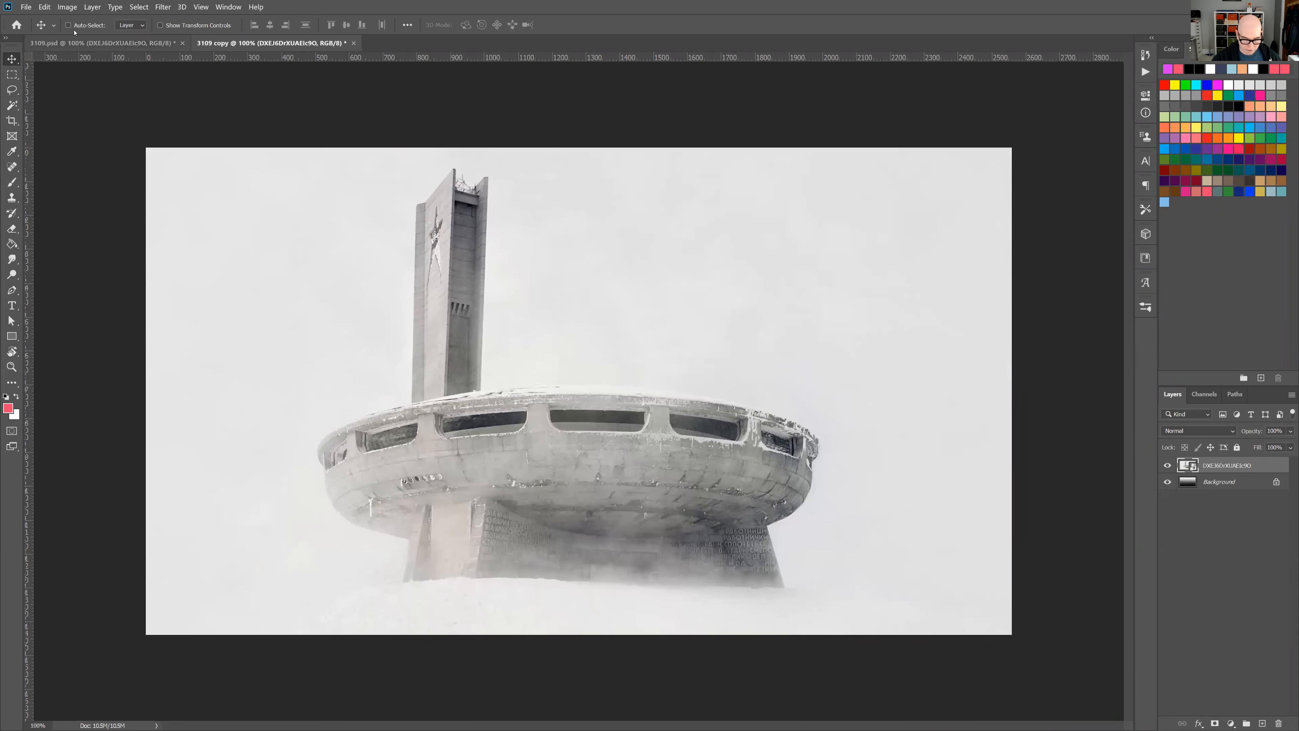
click(74, 8)
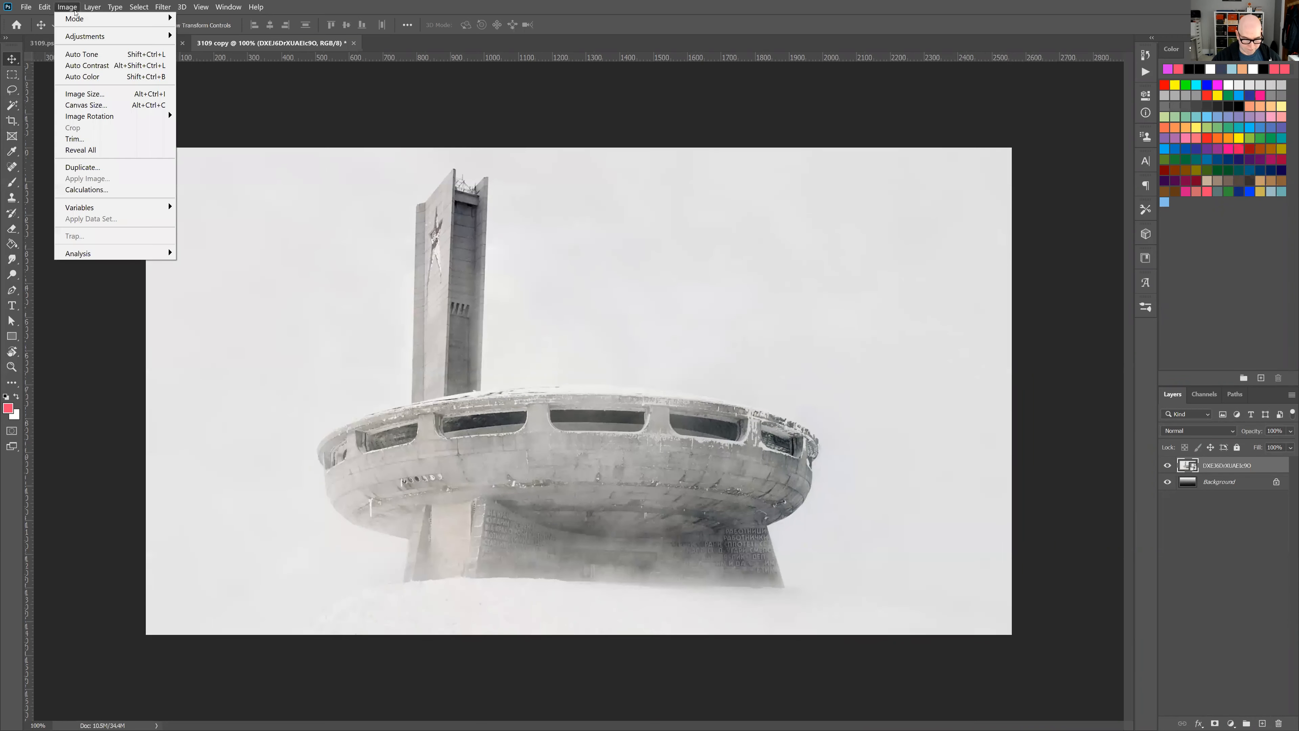
mouse_move(154, 18)
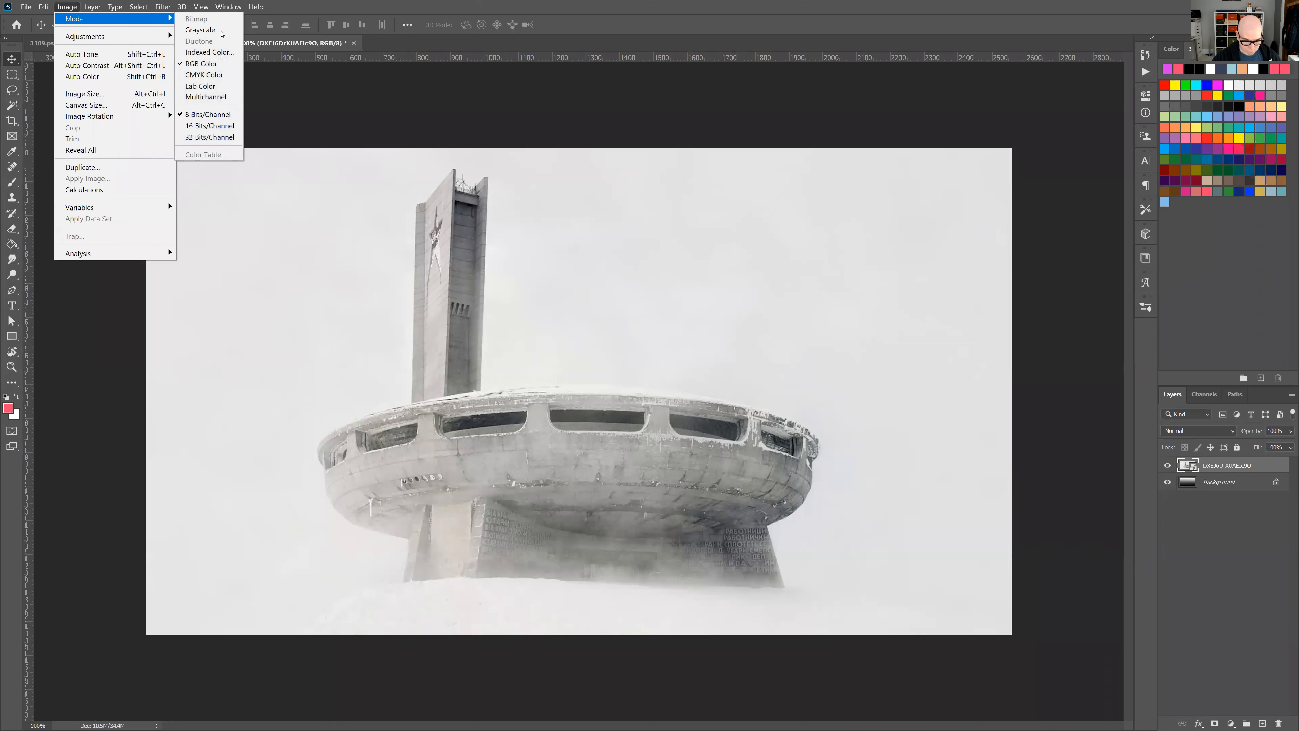
click(200, 29)
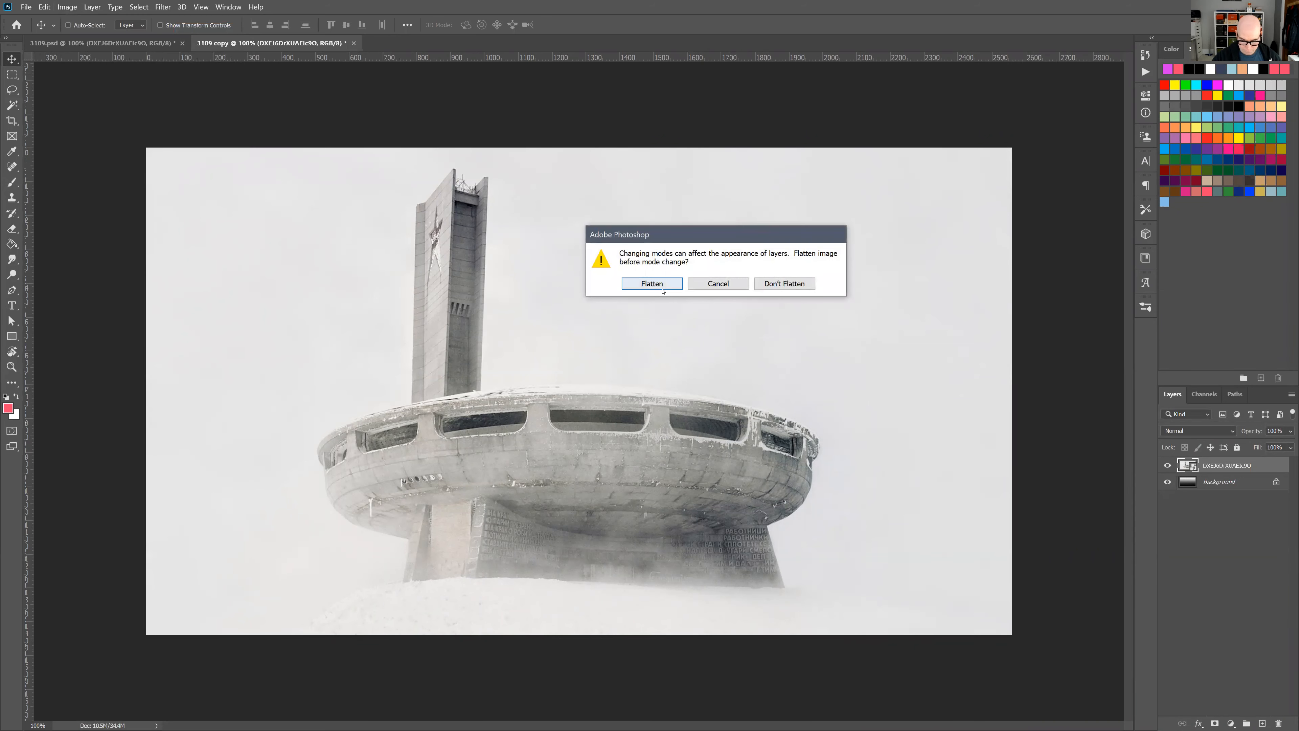
click(652, 283)
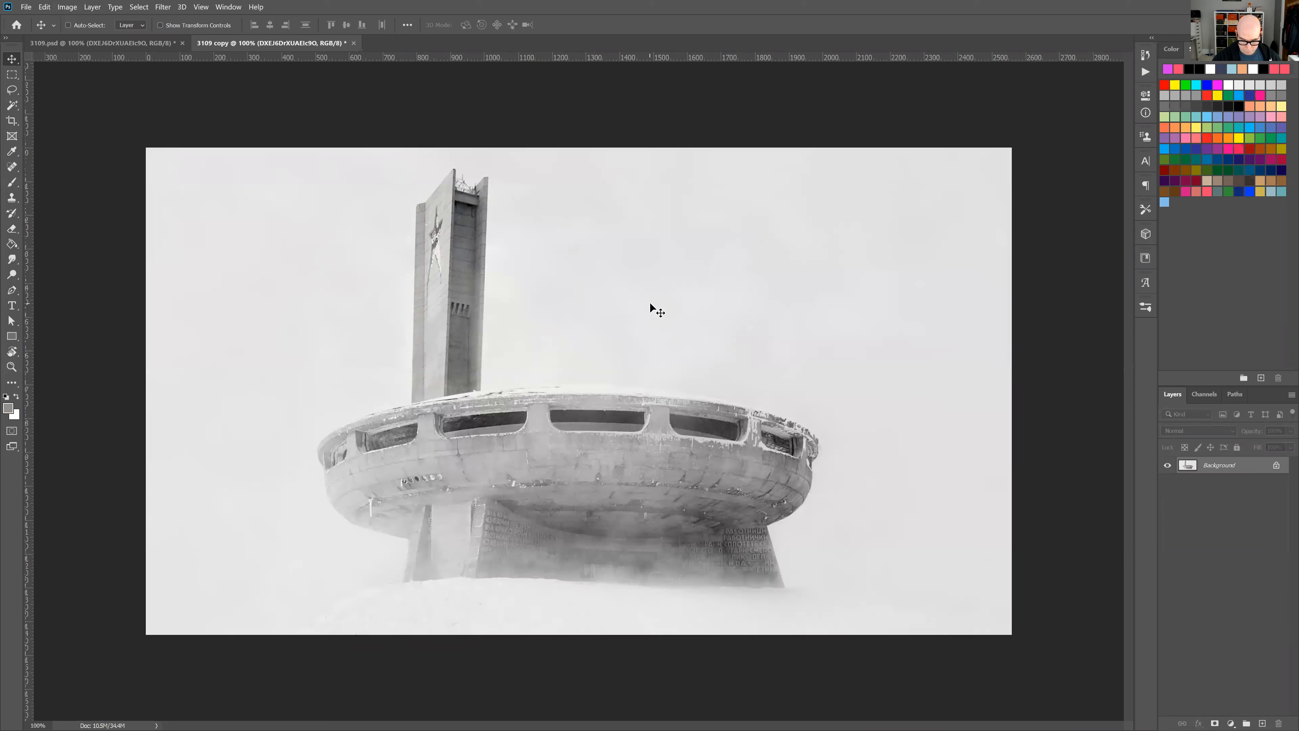
click(651, 307)
Convert the grayscale monument photo to Bitmap mode with a halftone screen.
click(66, 7)
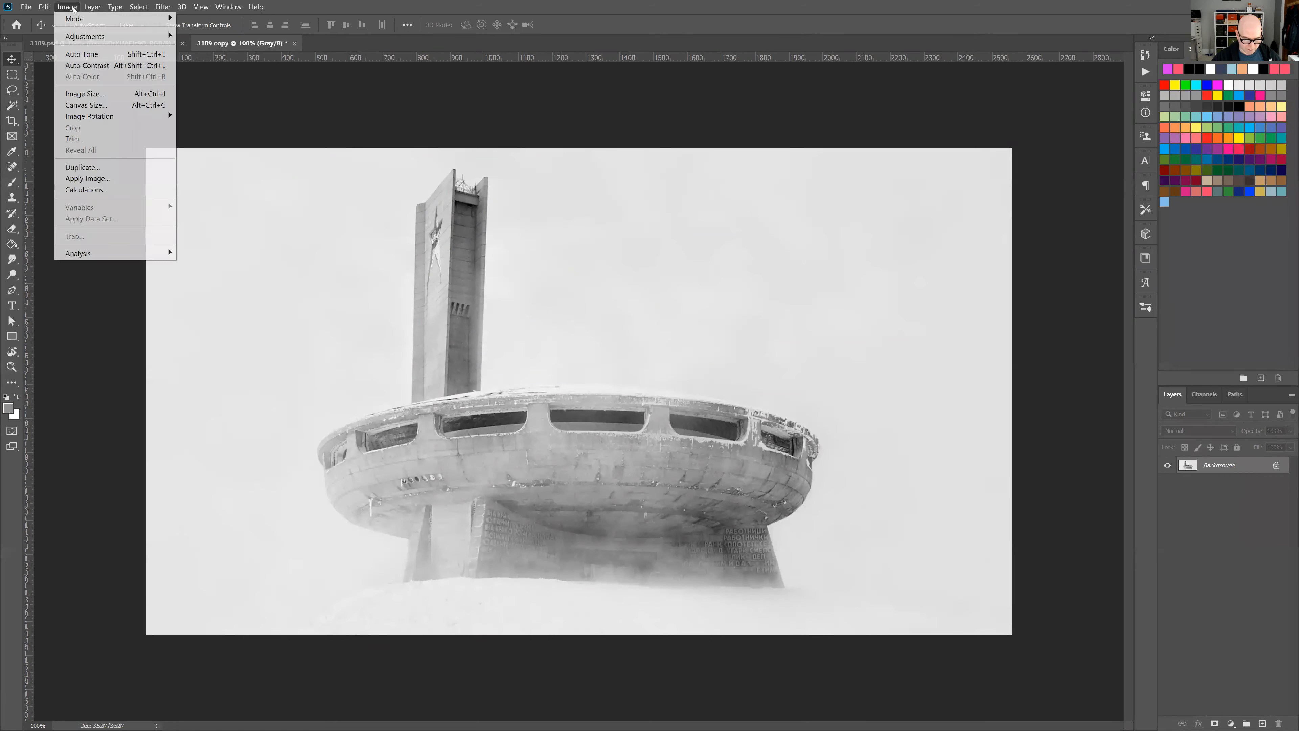
mouse_move(153, 18)
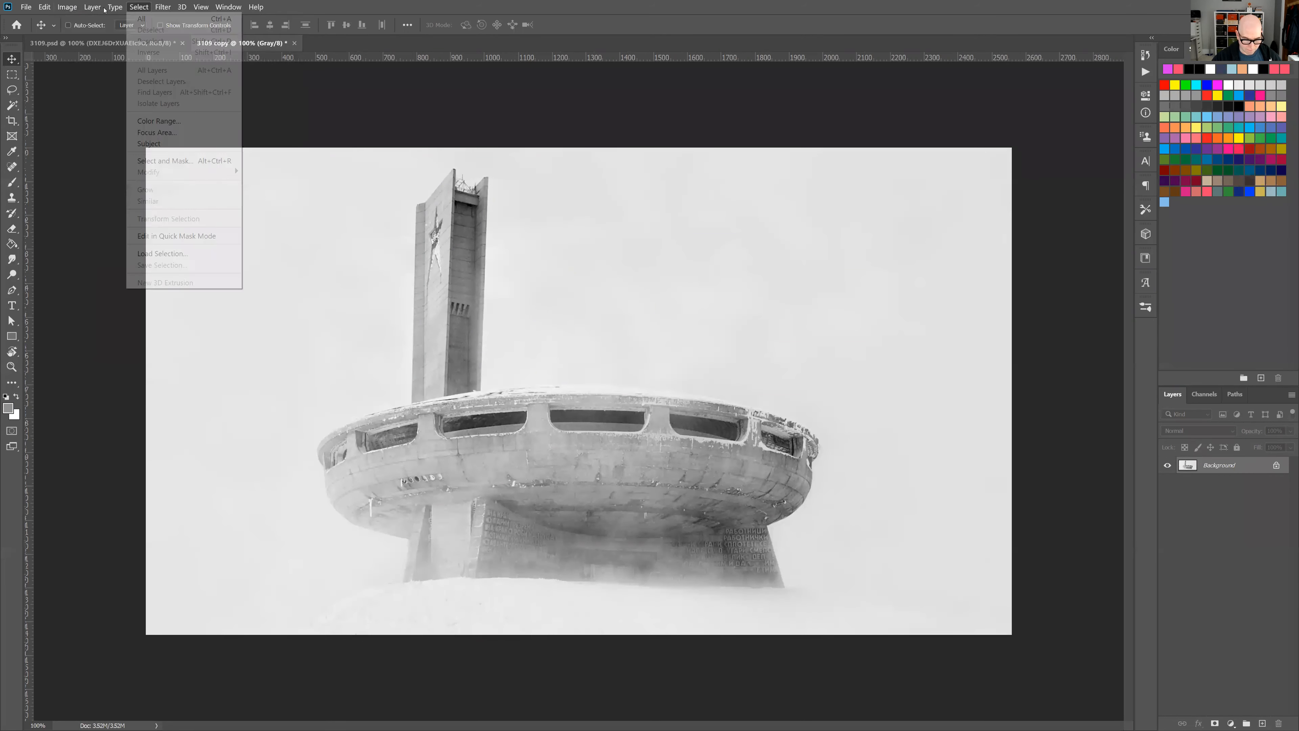
mouse_move(74, 19)
click(194, 19)
click(716, 286)
click(711, 297)
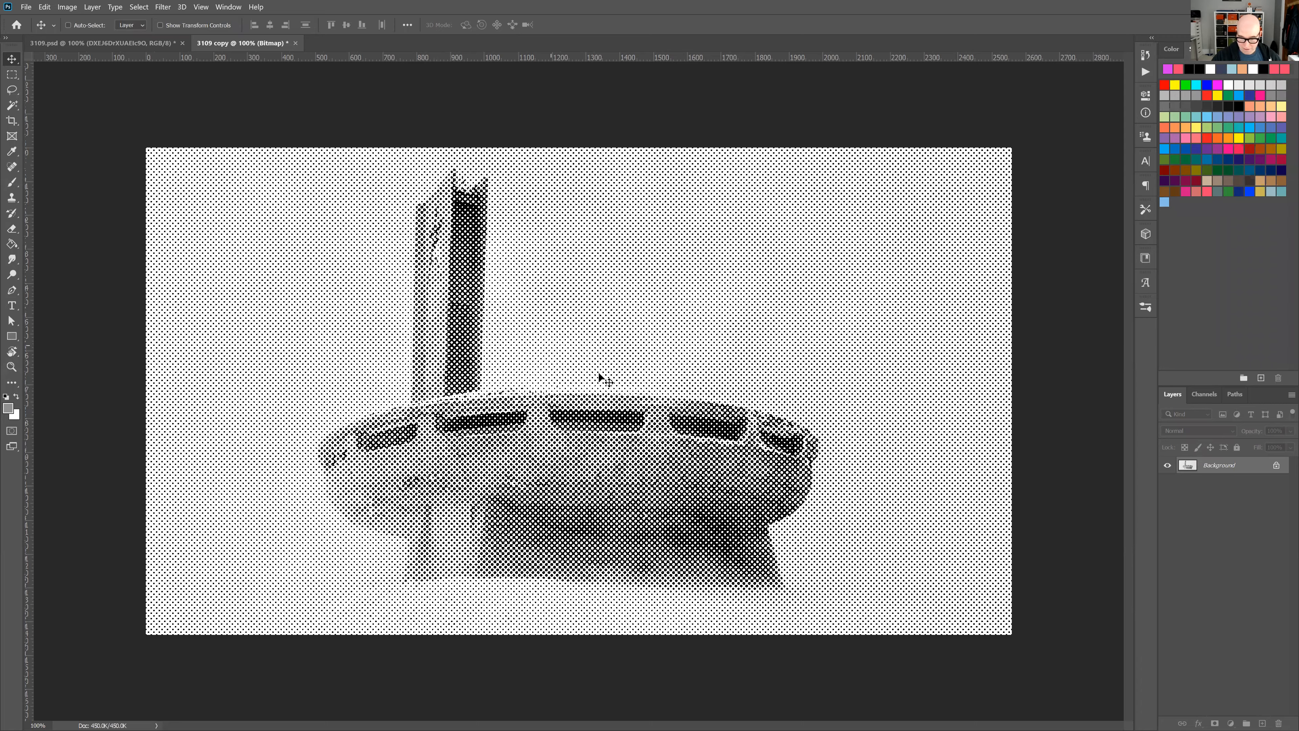
Convert the bitmap monument halftone back to Grayscale and on to RGB Color.
click(62, 7)
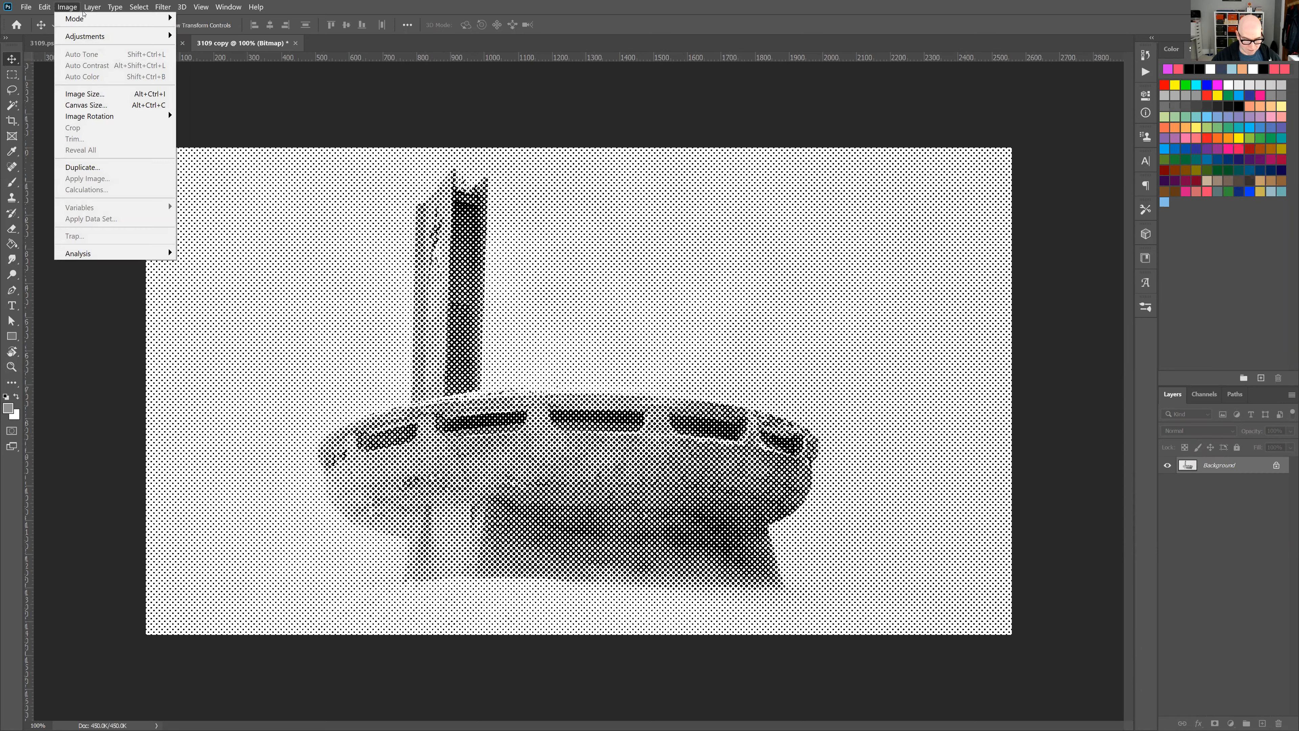
mouse_move(127, 19)
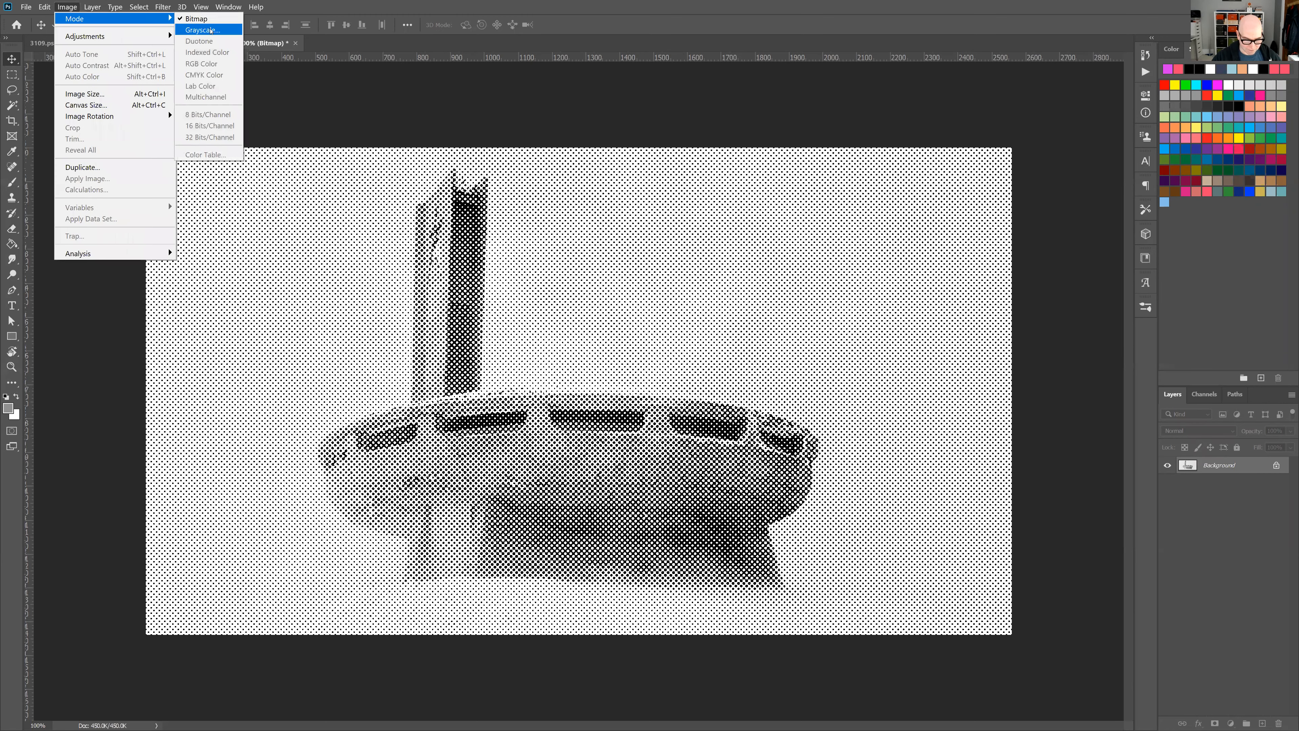
click(203, 29)
key(Return)
click(67, 7)
mouse_move(102, 18)
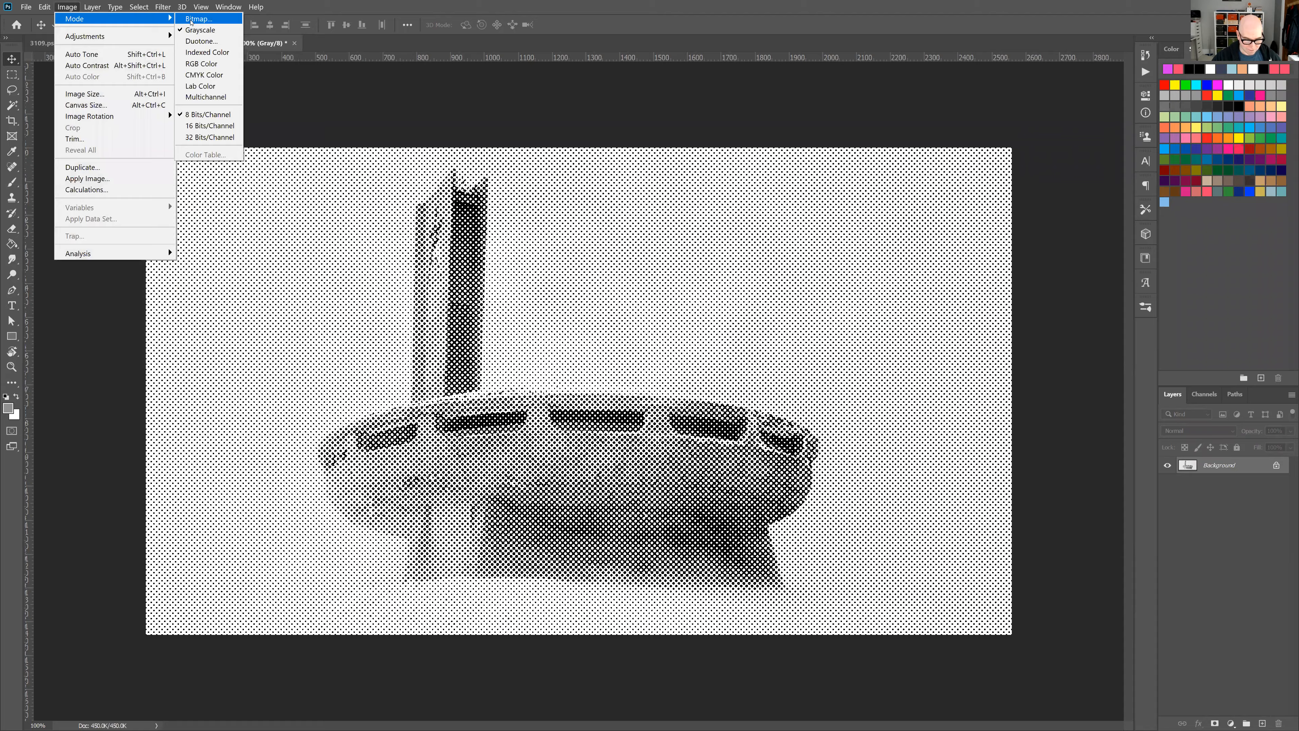
click(226, 66)
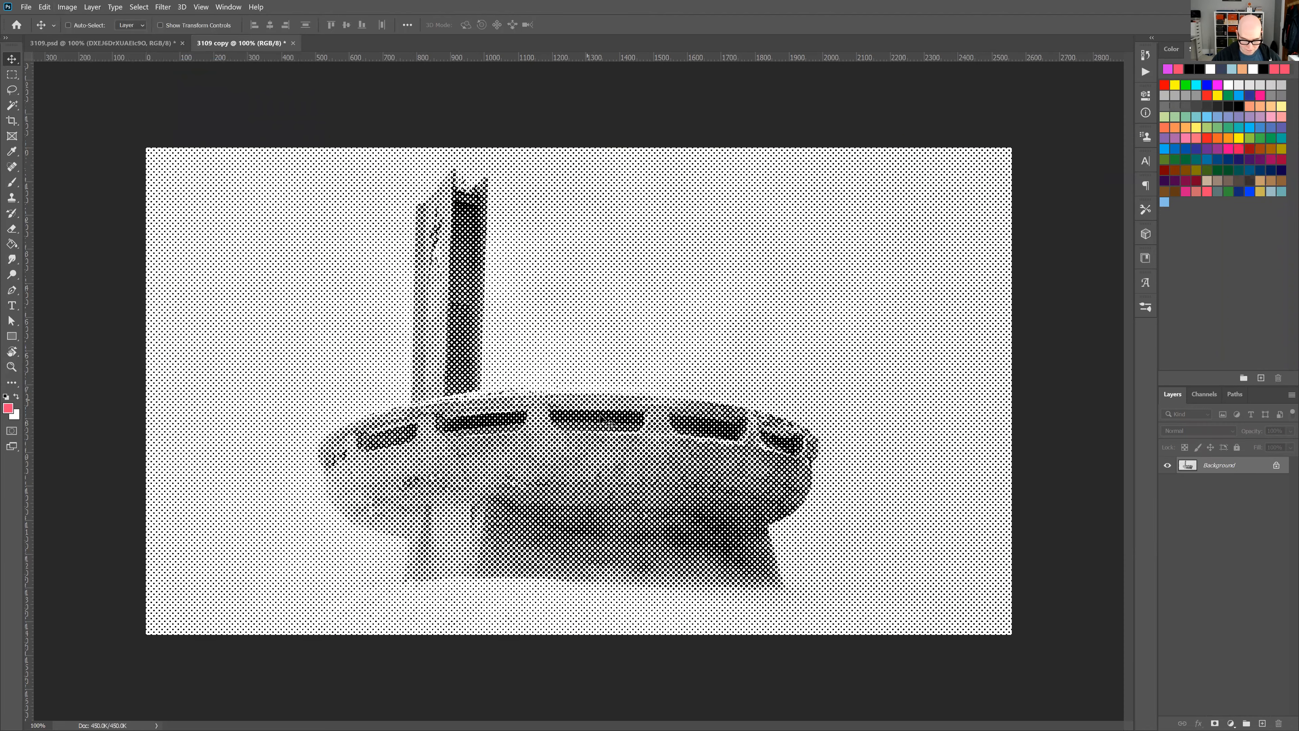
Load the monument halftone's RGB channel as a selection, invert it and add a pink Solid Color fill layer.
drag(639, 432, 646, 432)
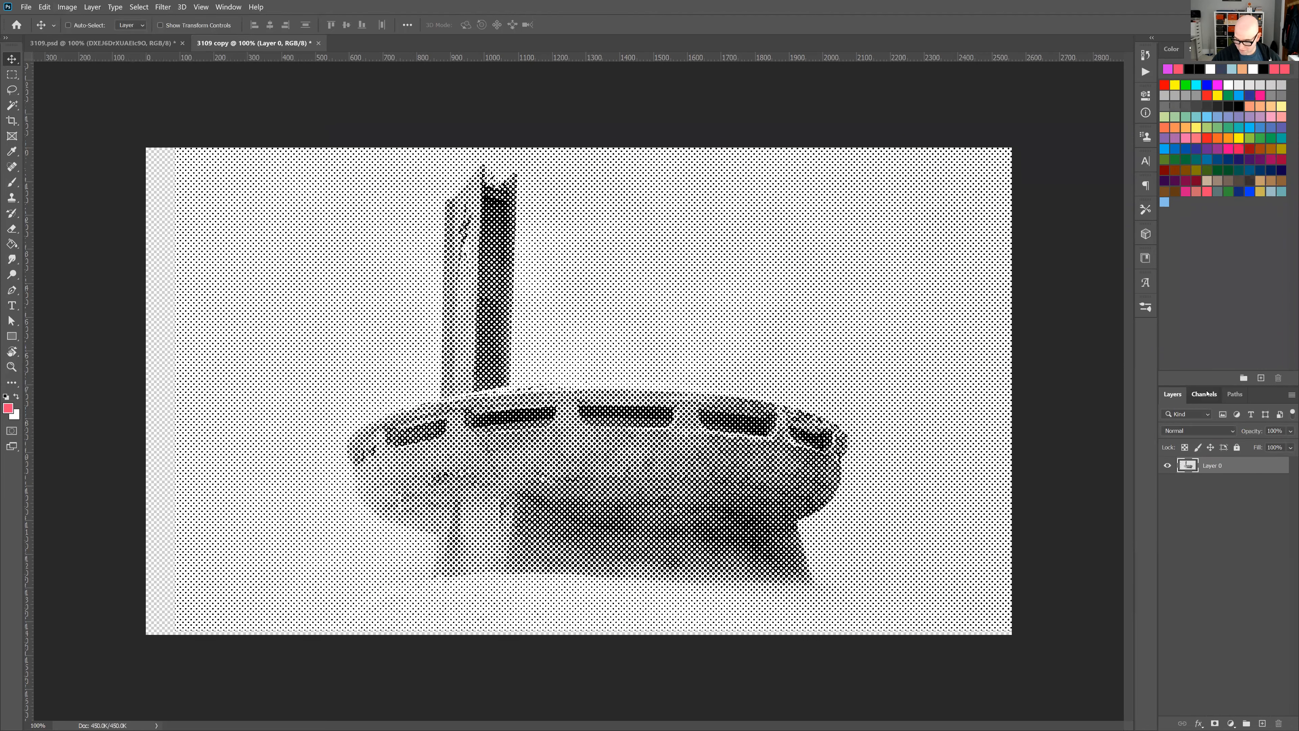
click(1203, 394)
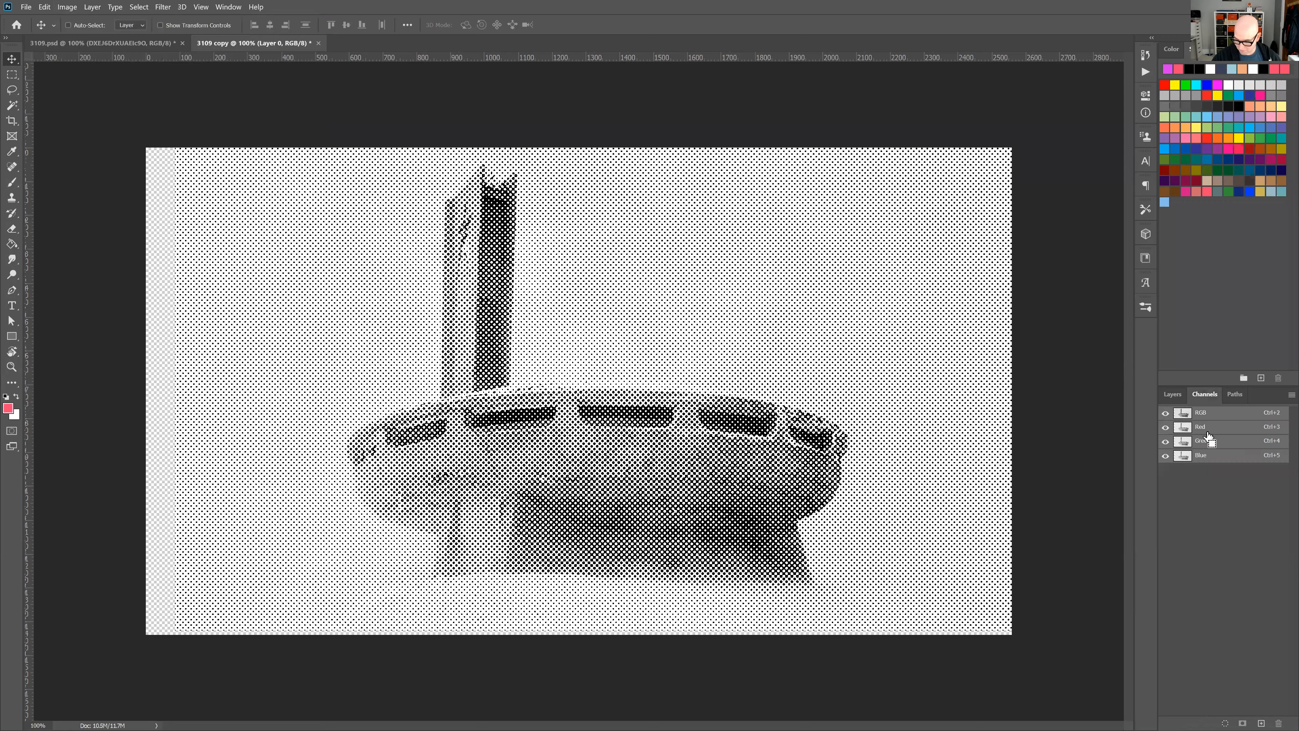
ctrl+click(1182, 414)
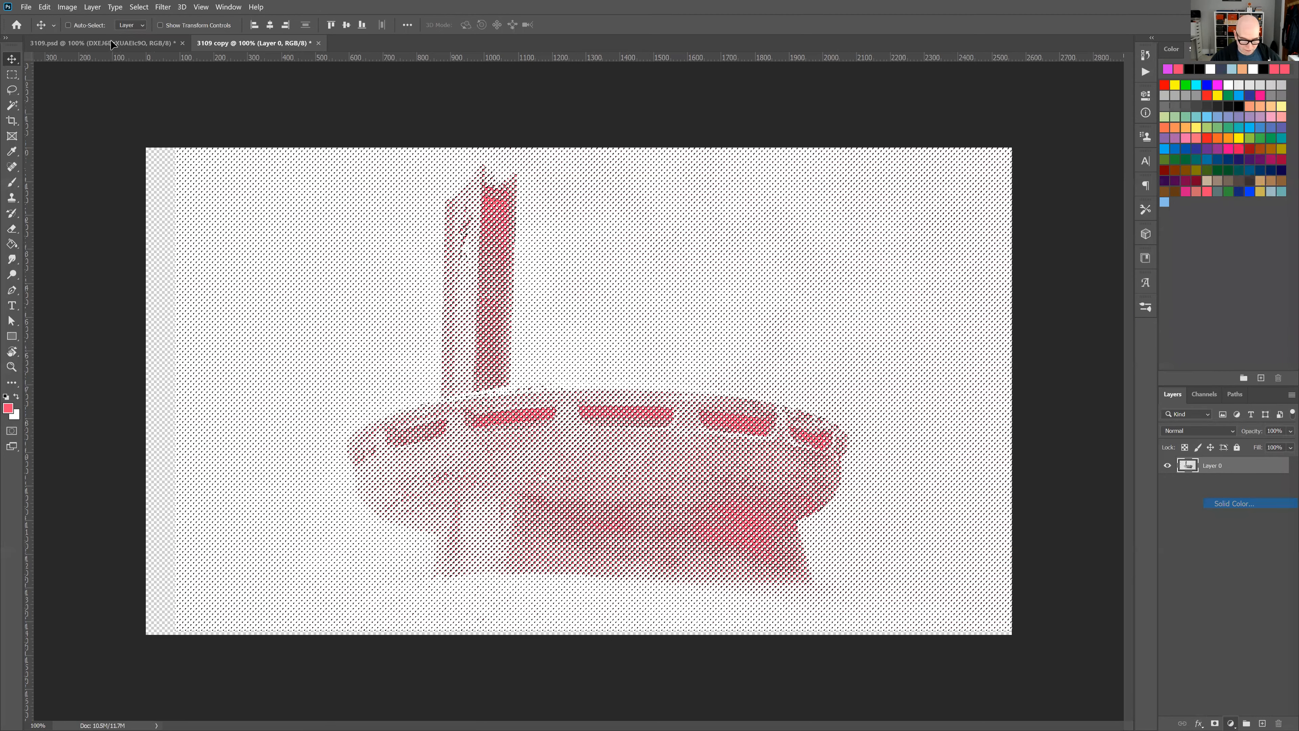
Copy the pink halftone fill layer into 3109.psd above the monument photo and hide the photo layer.
click(111, 41)
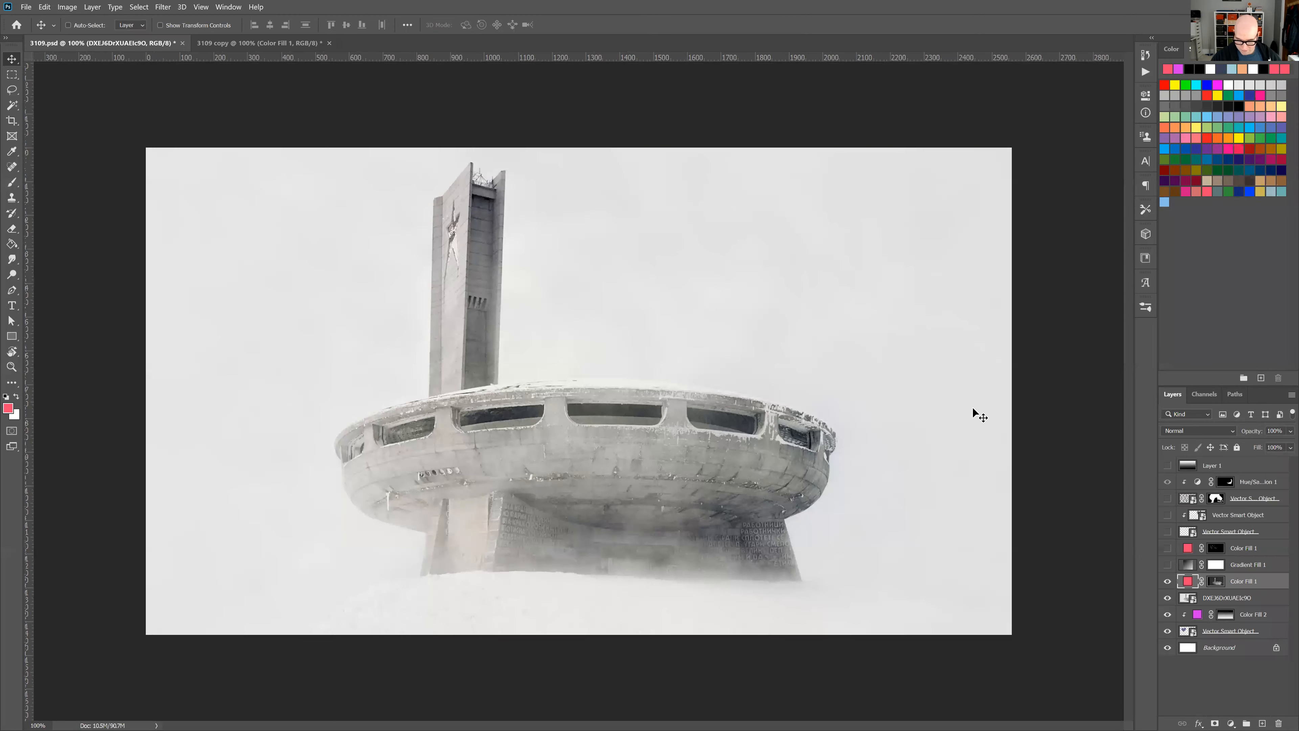
click(1167, 598)
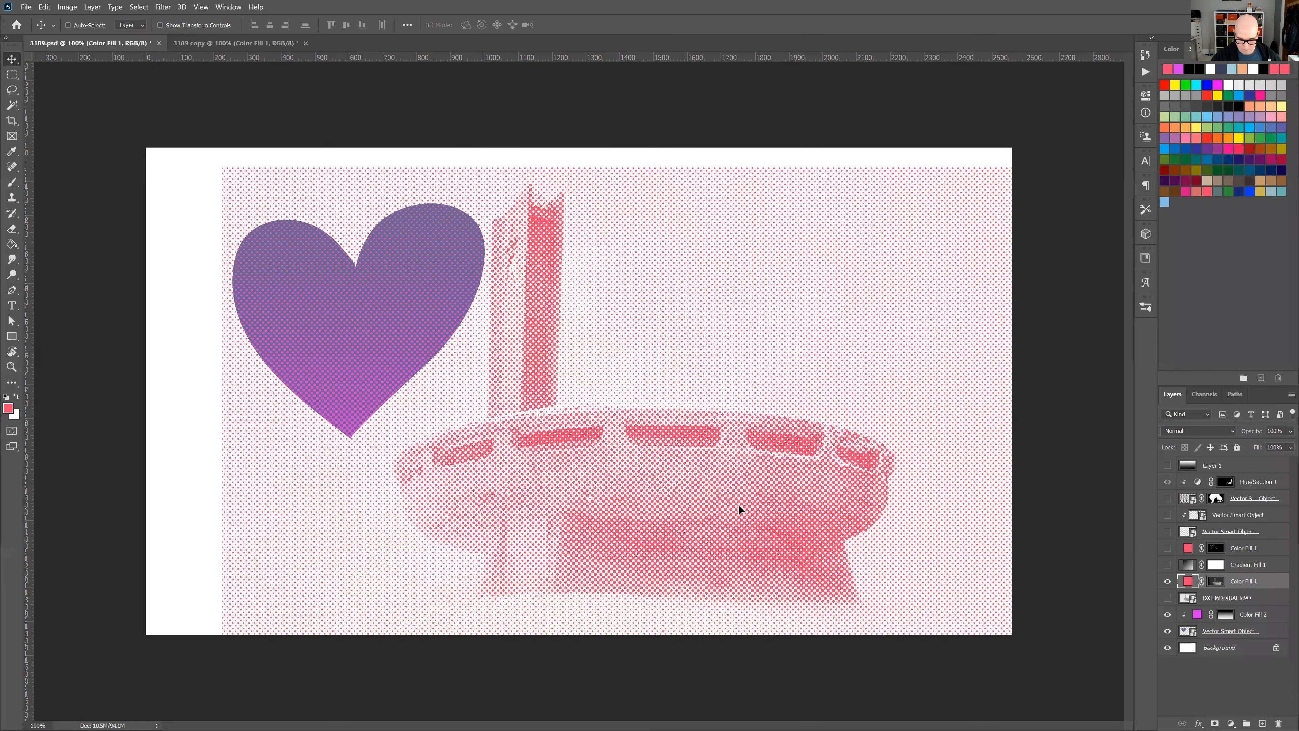
Reposition the pink monument halftone on the canvas so its tower stands to the right of the heart.
drag(785, 521, 737, 504)
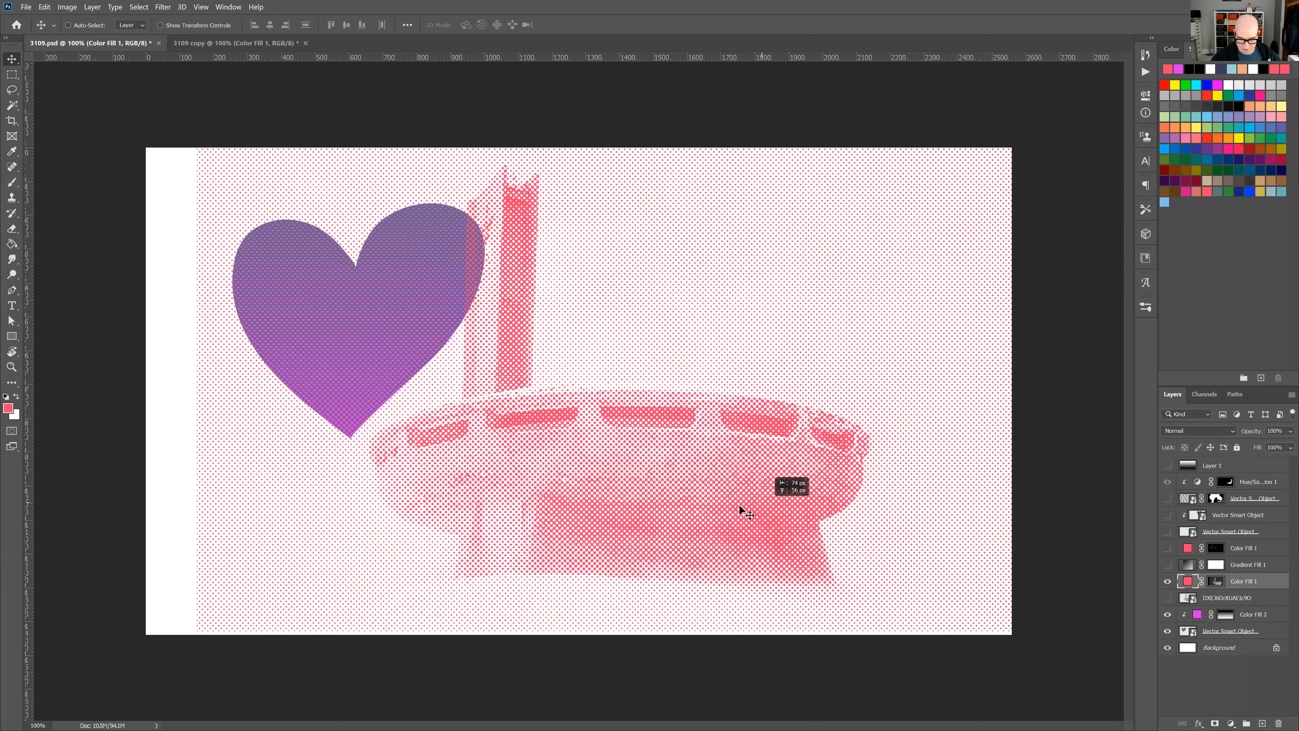
drag(844, 510, 712, 323)
drag(704, 373, 704, 374)
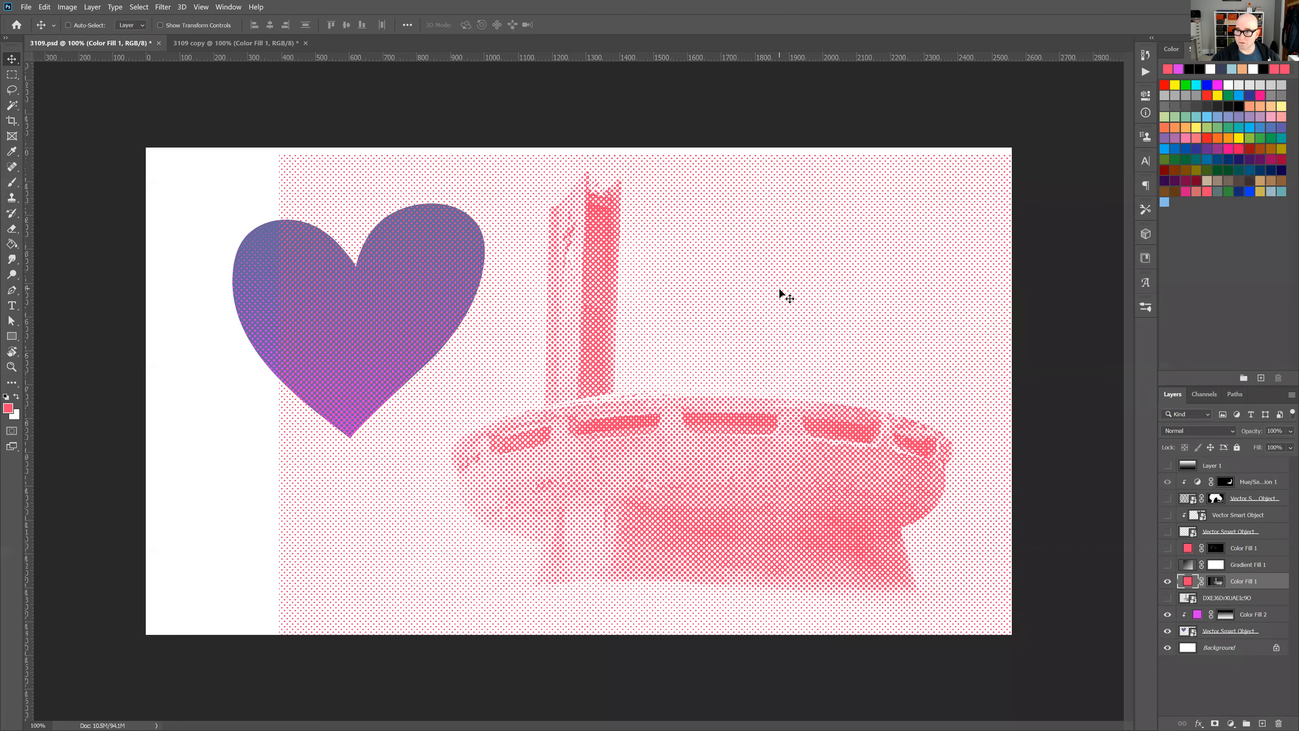
drag(783, 298, 619, 339)
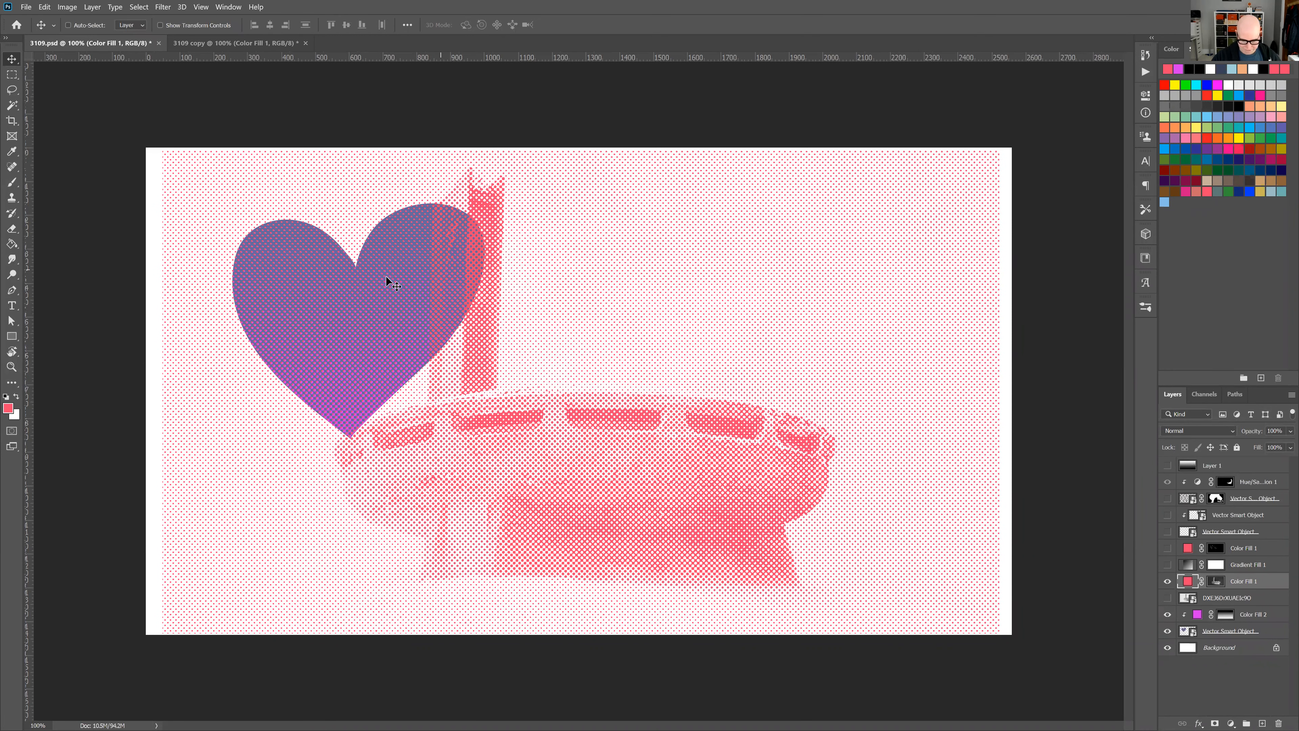
drag(655, 393, 625, 350)
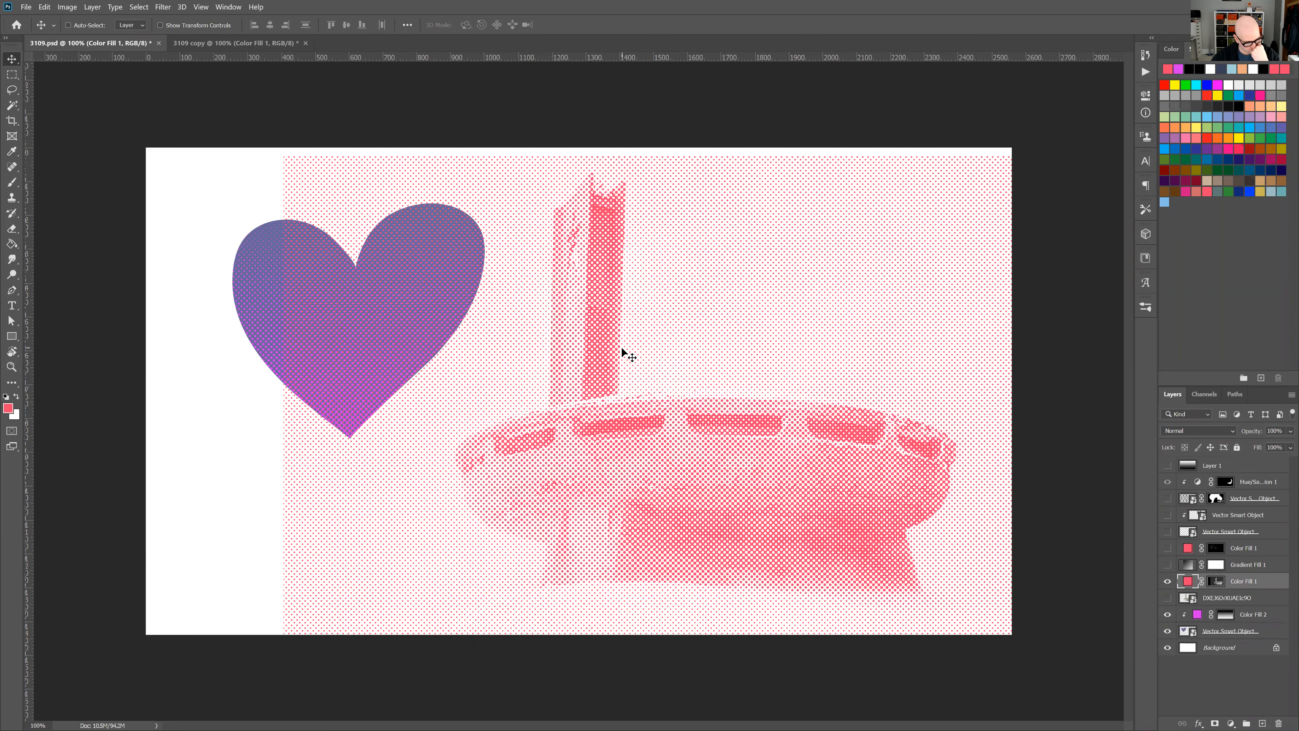
Move the pink monument halftone across the canvas until its tower overlaps the heart's right lobe, and hide its layer.
drag(624, 333, 629, 320)
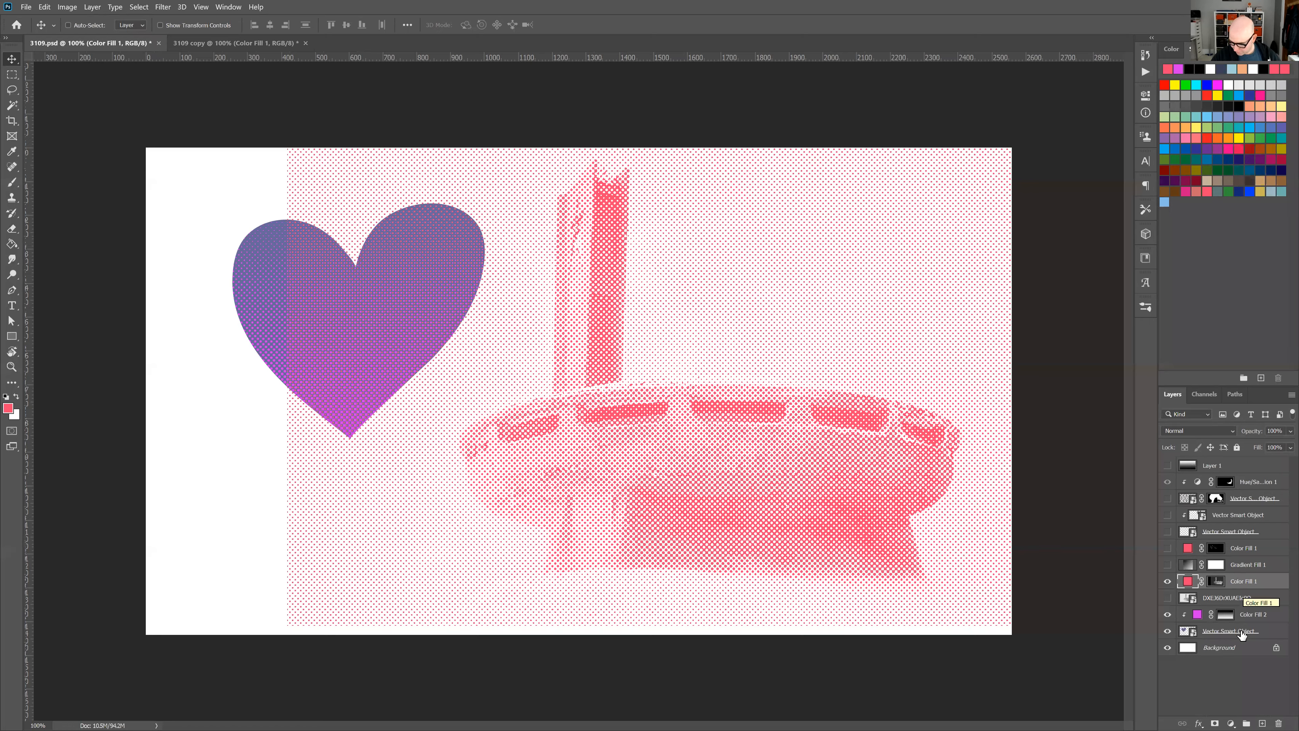
click(1230, 721)
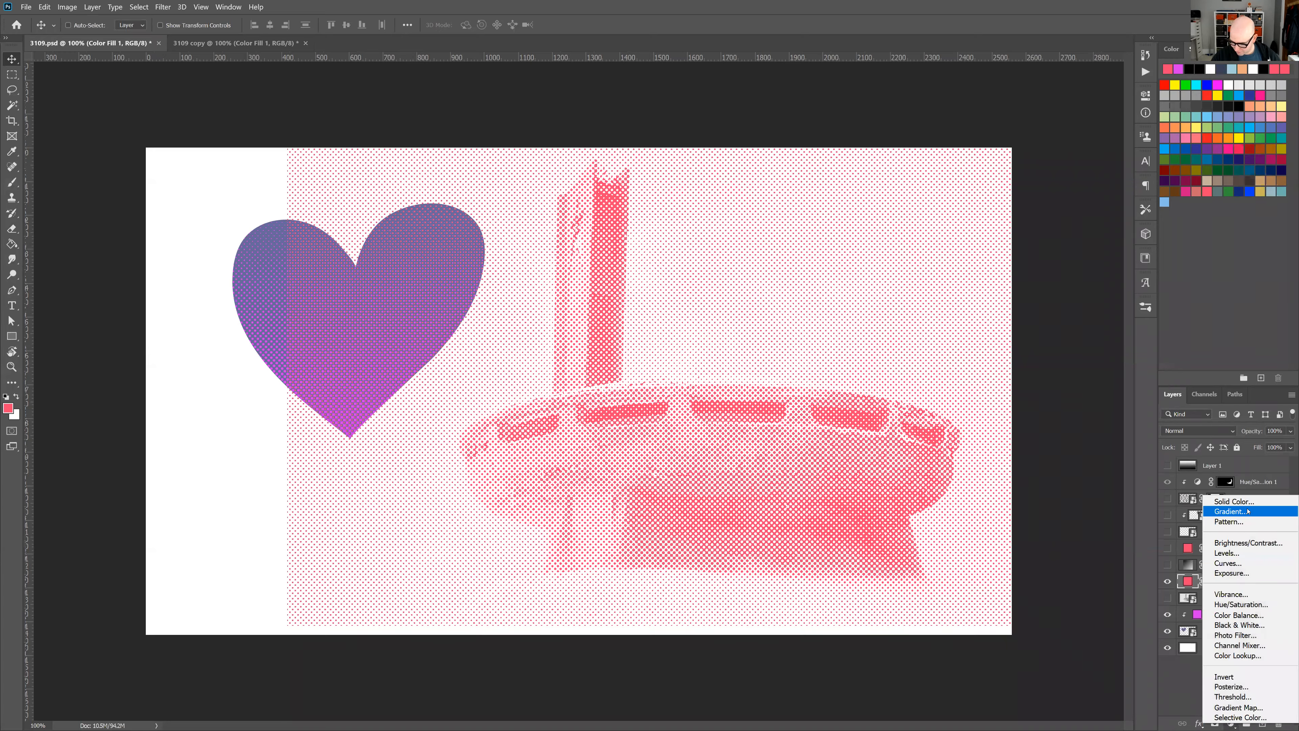
click(1133, 595)
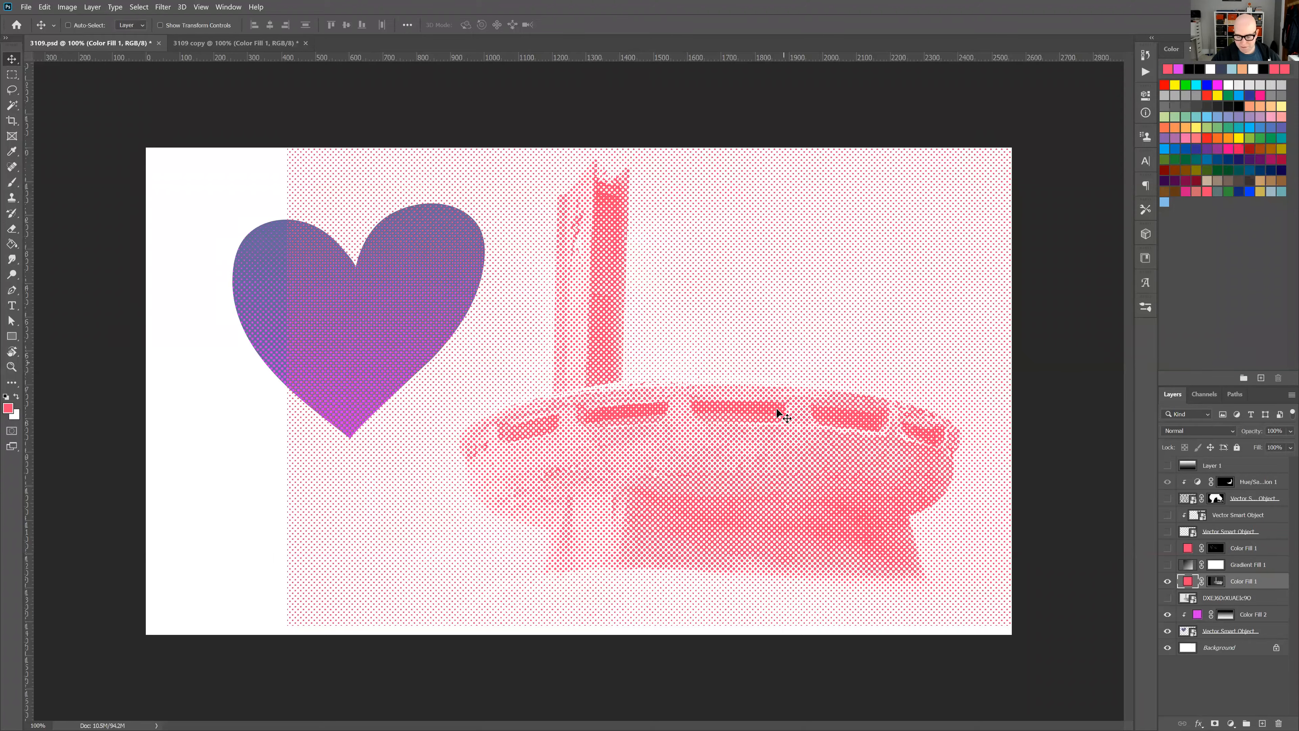
drag(725, 444, 673, 445)
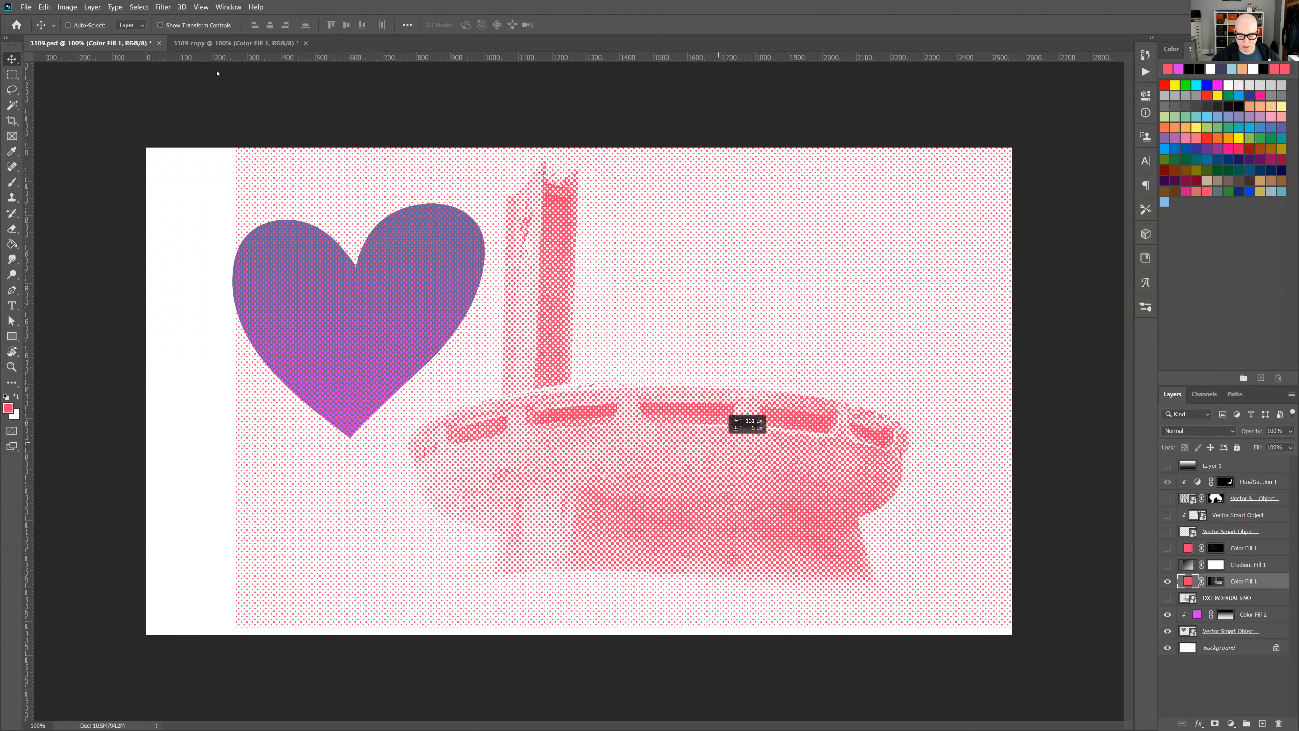
drag(760, 376, 715, 378)
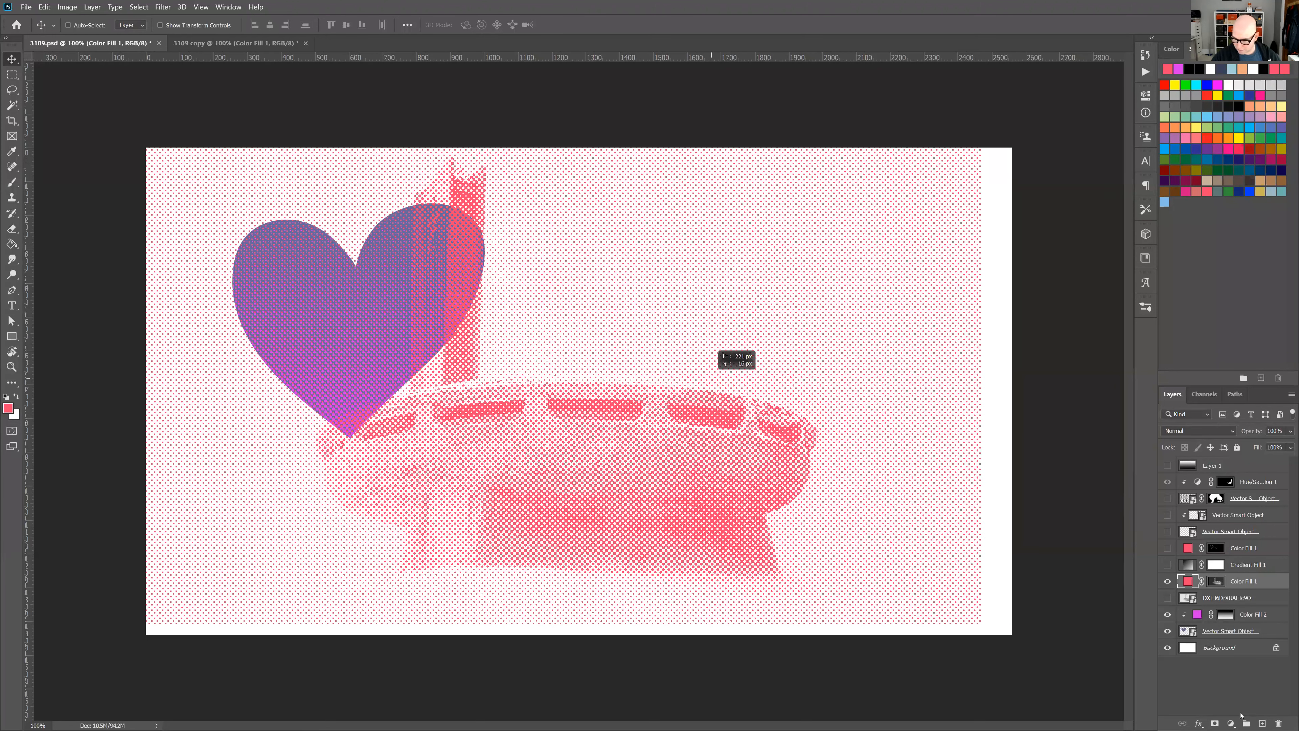
click(1231, 723)
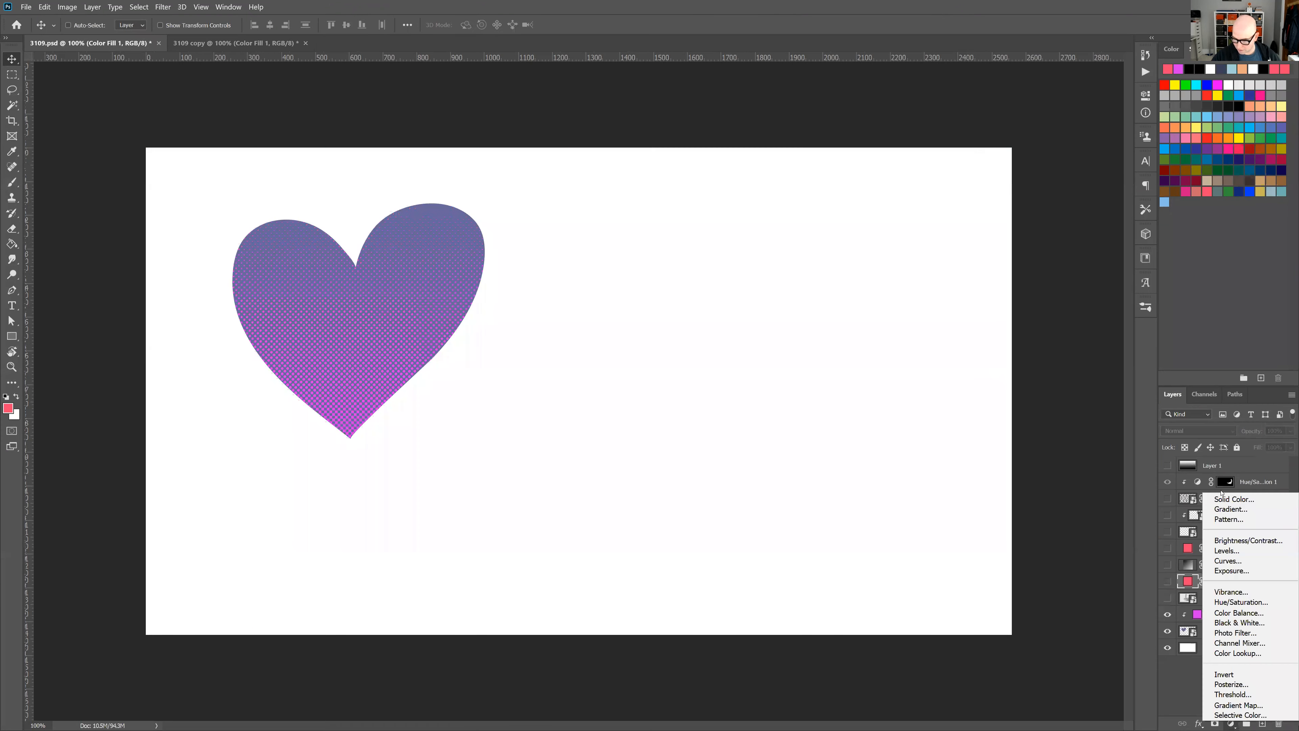
click(1227, 499)
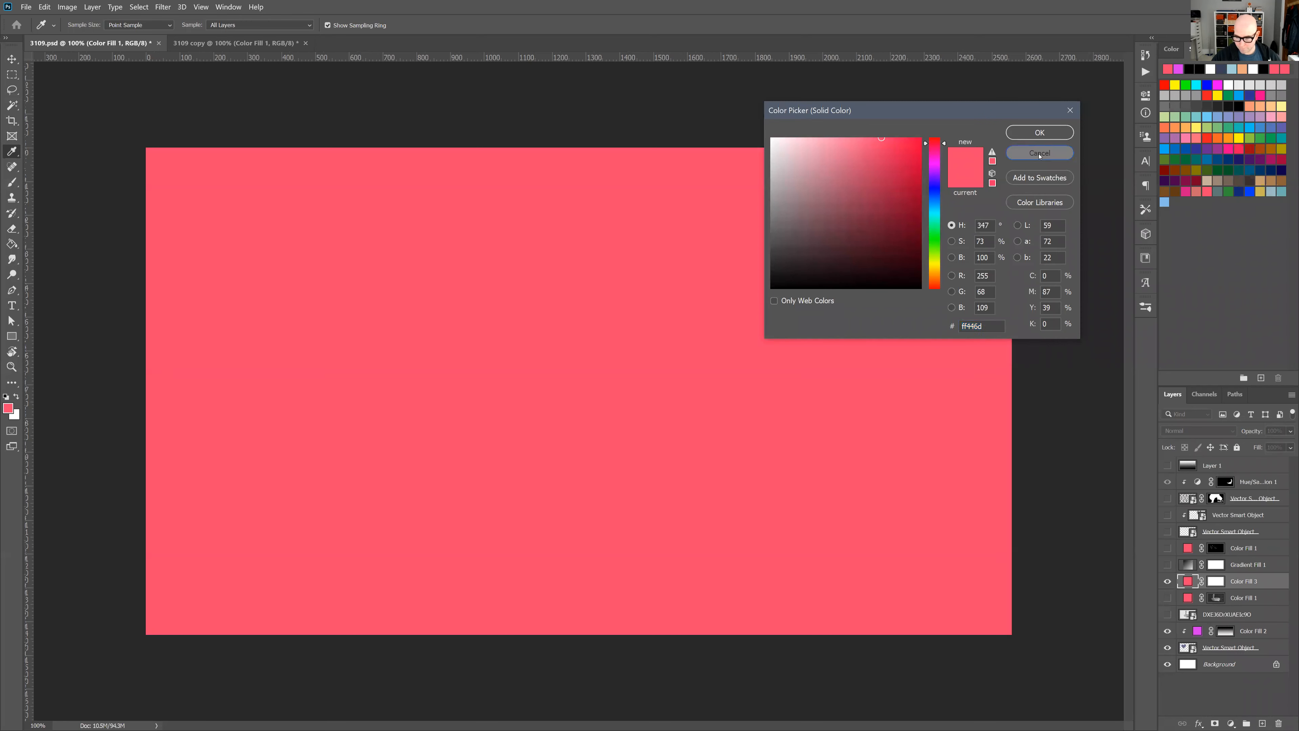
click(1038, 153)
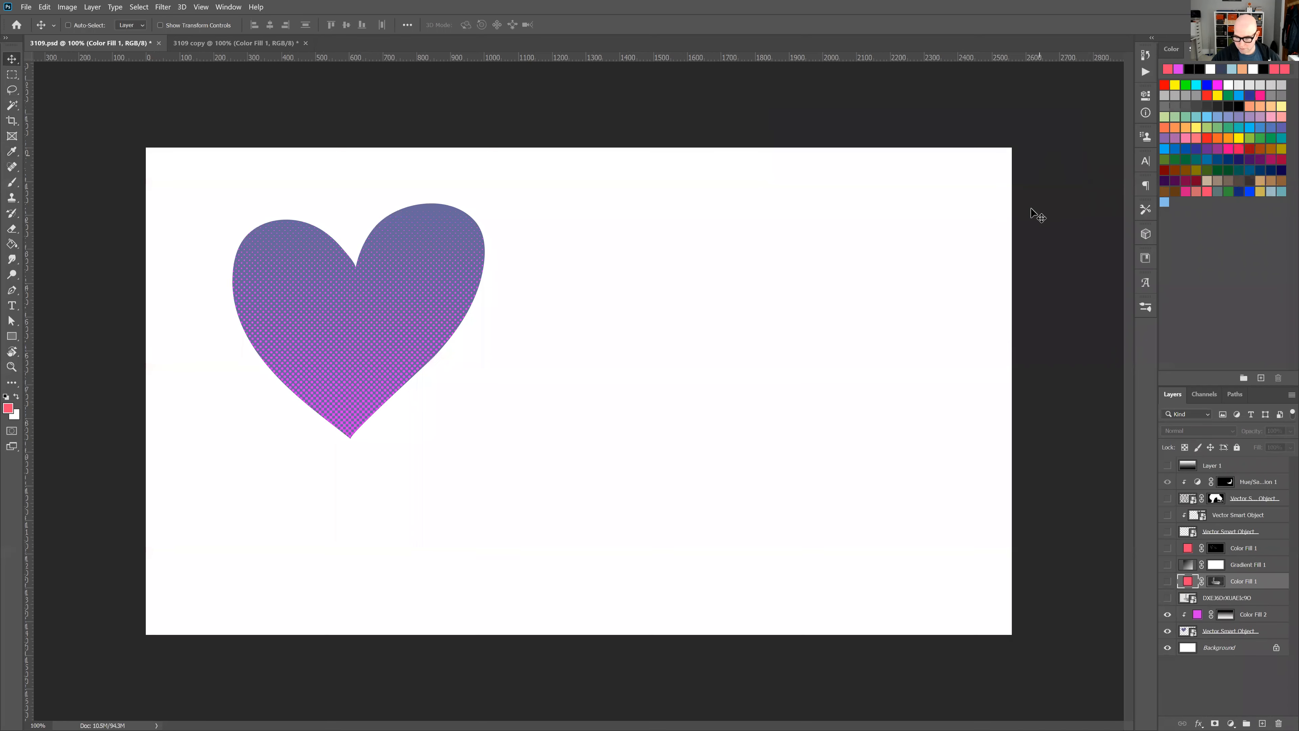
Lasso a small freehand shape on the white area beside the heart and add a pink (ff446d) Solid Color fill layer from that selection.
click(12, 90)
drag(551, 330, 526, 344)
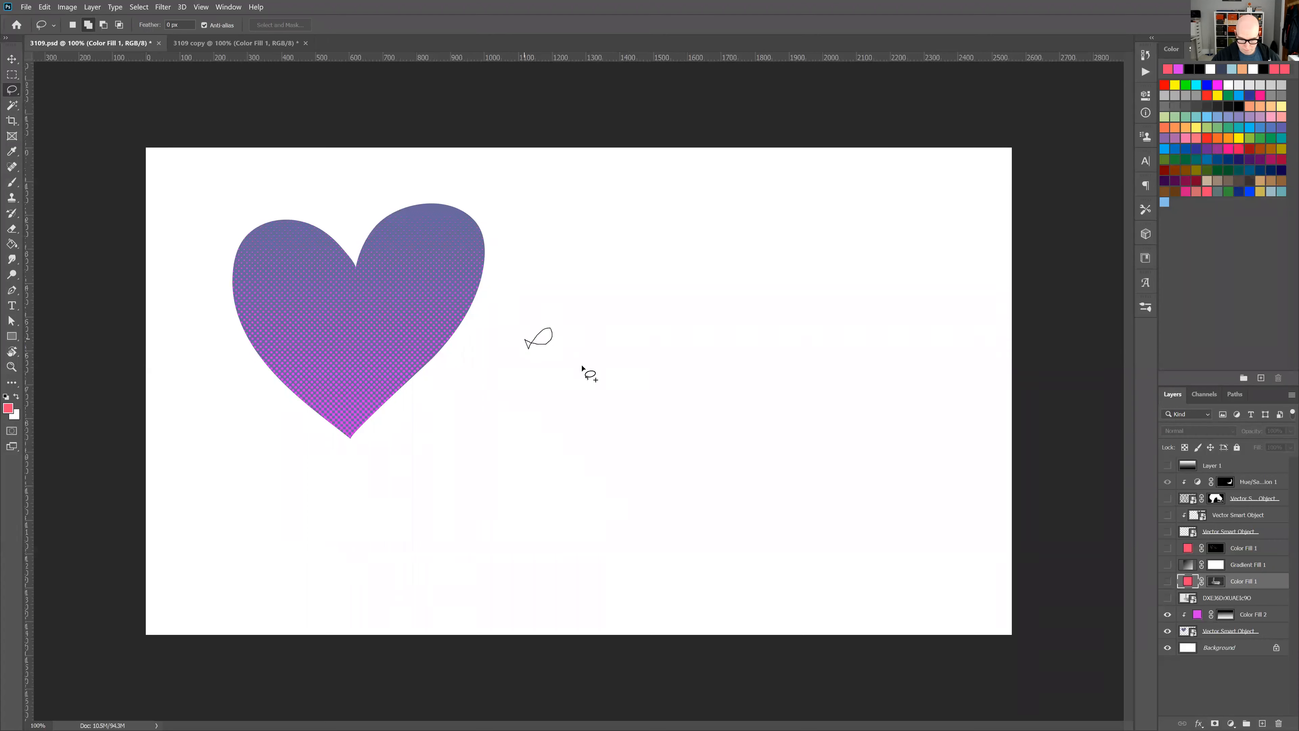
click(1230, 723)
click(1247, 500)
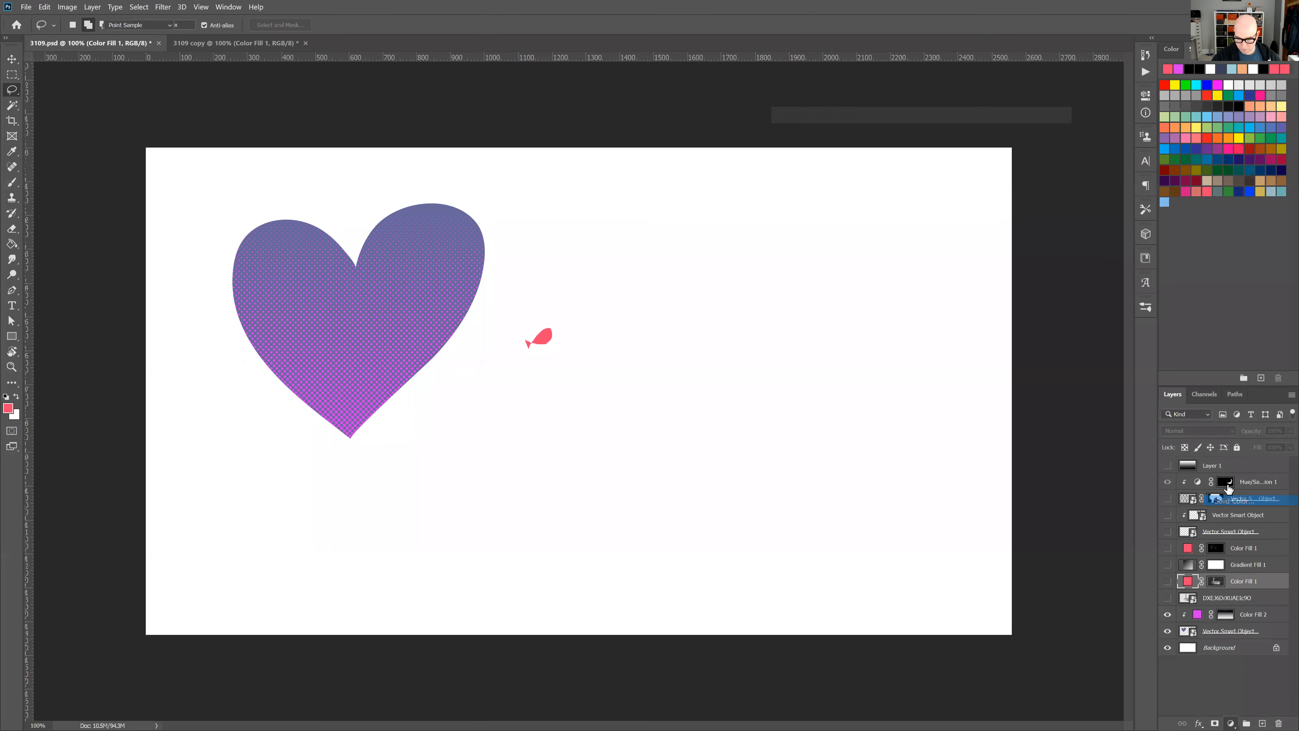
click(1040, 133)
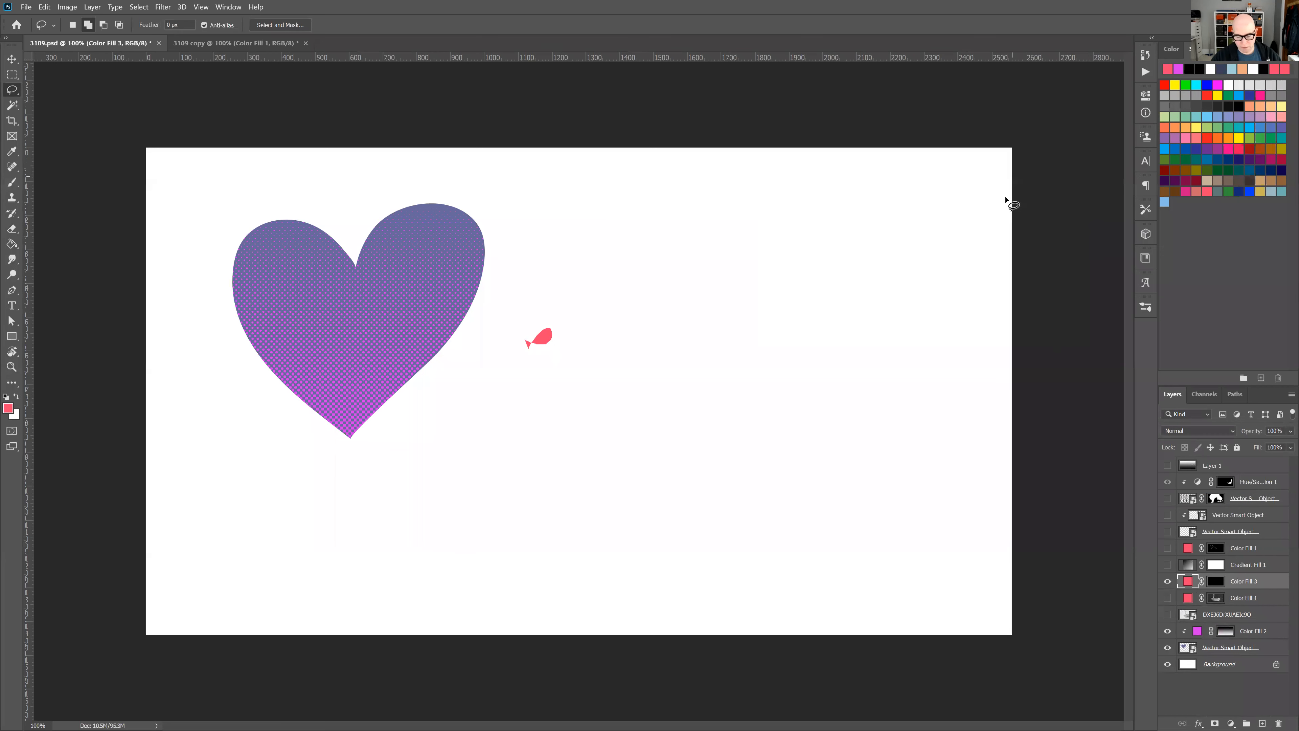
Fill the new pink fill layer's mask with black and finally with white so the color covers the whole canvas.
click(1221, 585)
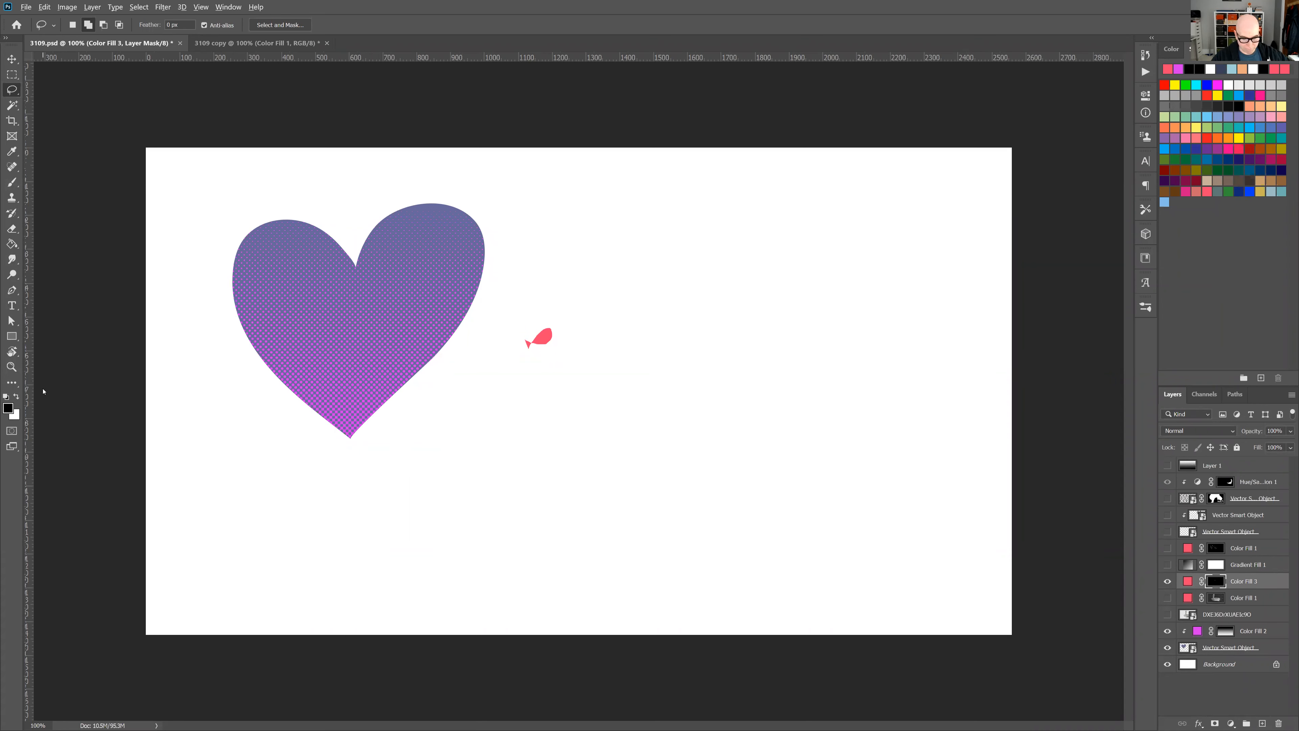
key(alt+BackSpace)
key(ctrl+BackSpace)
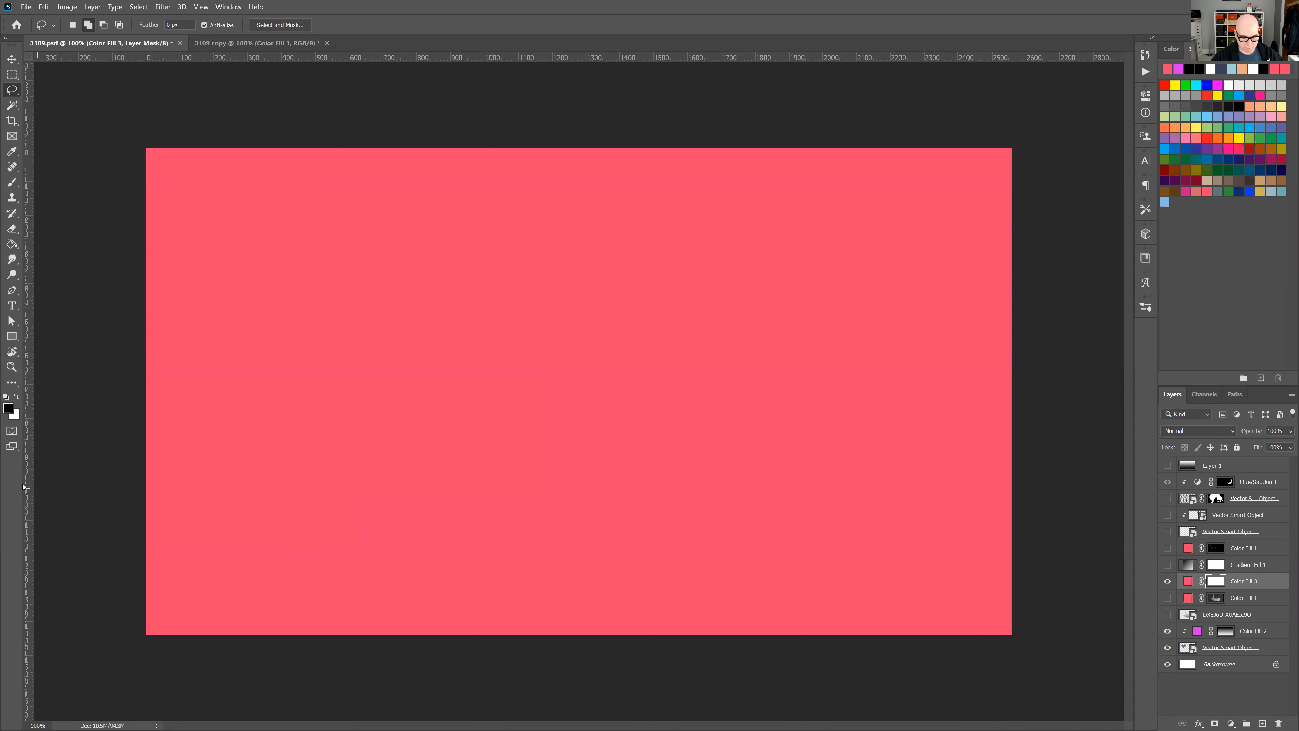
Open the foreground color for editing while the pink fill layer's mask is active.
click(9, 408)
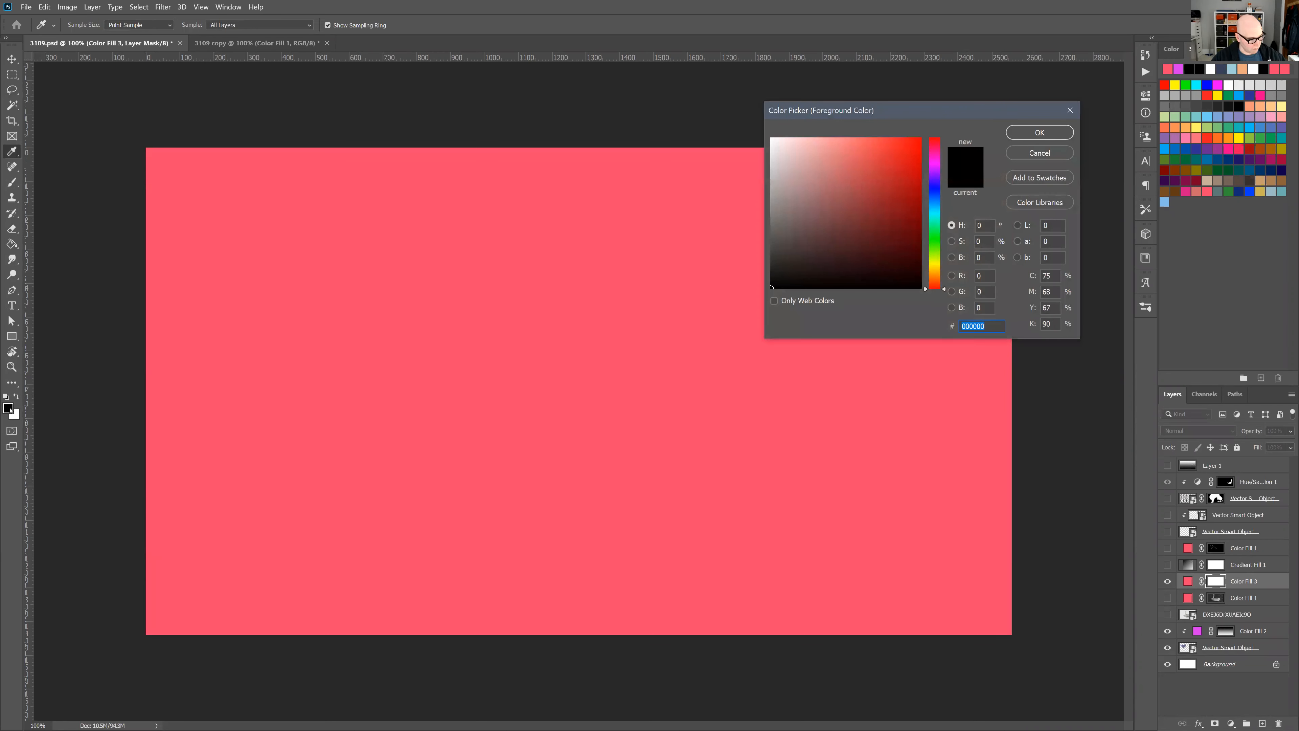